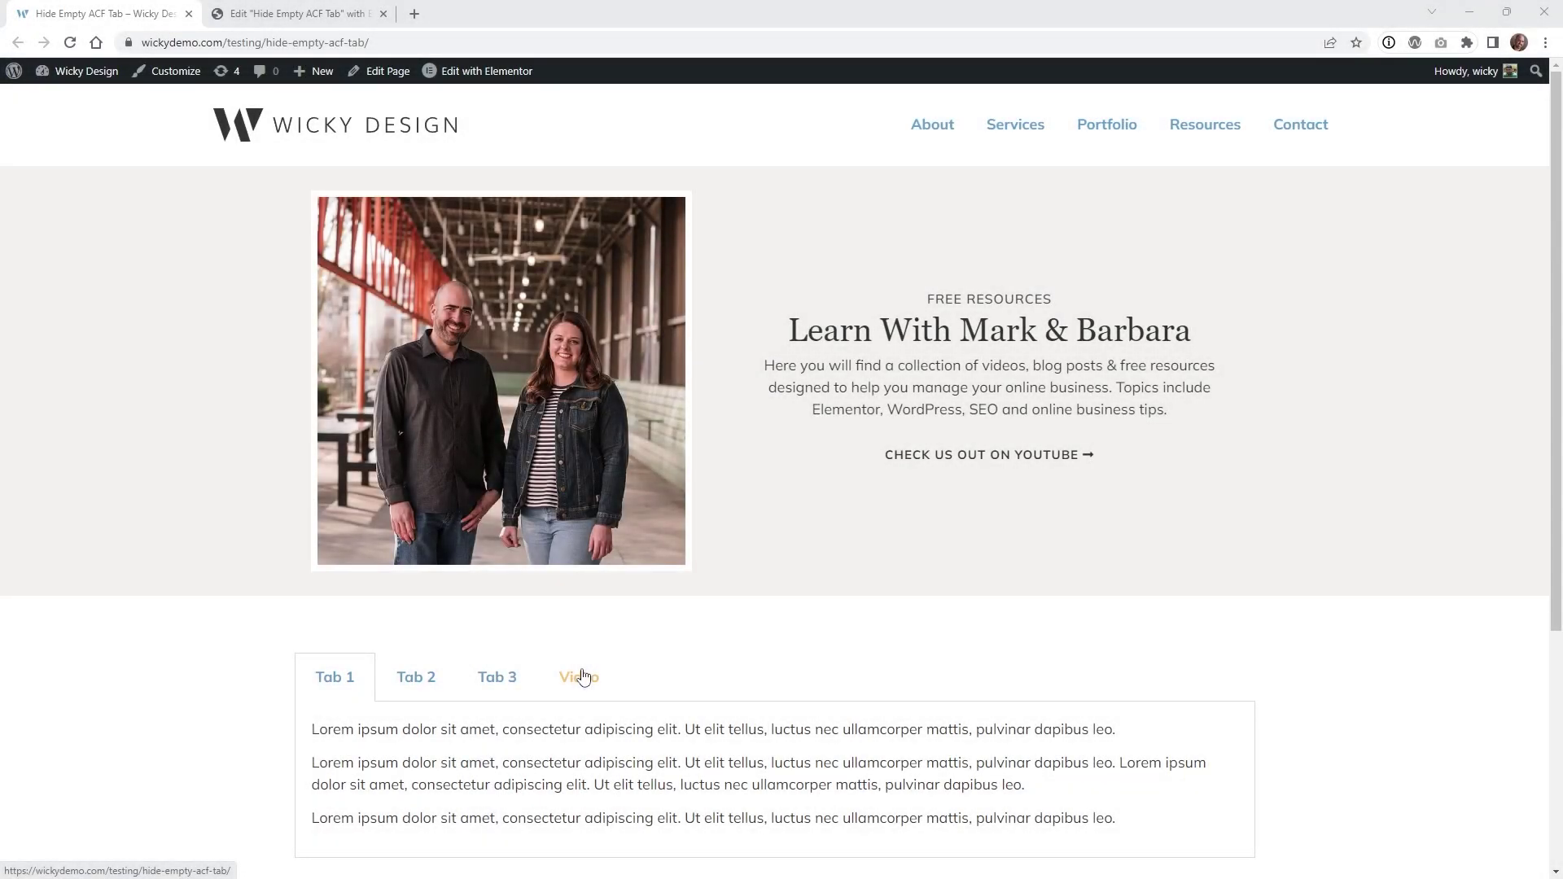
- Scroll to the page's tabs section and open the Video tab to show its YouTube video
scroll(583, 677, down, 2)
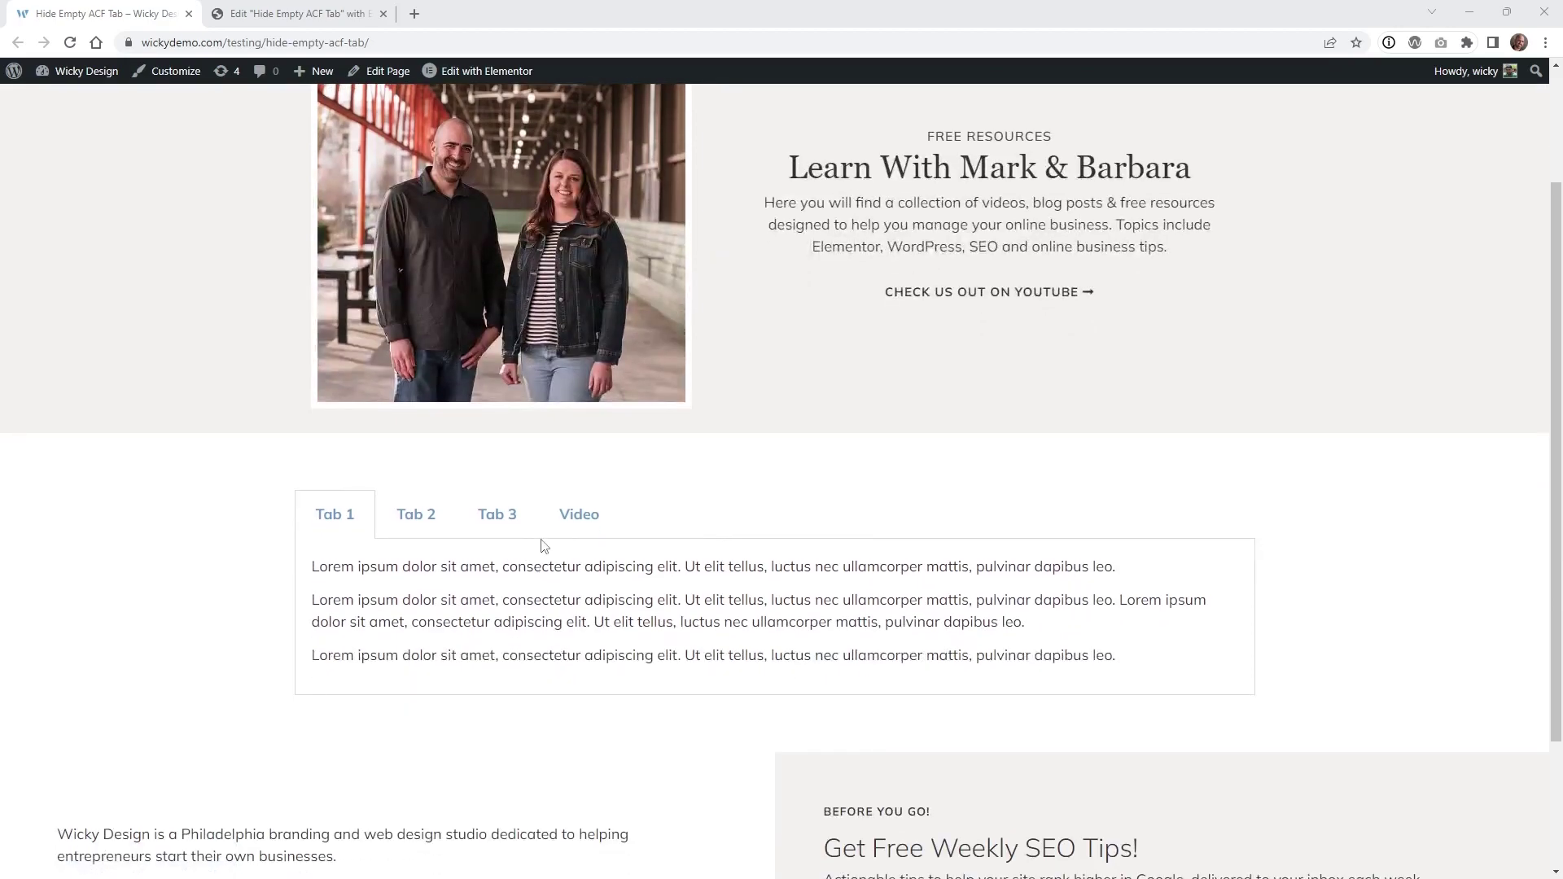
click(579, 515)
scroll(627, 326, down, 2)
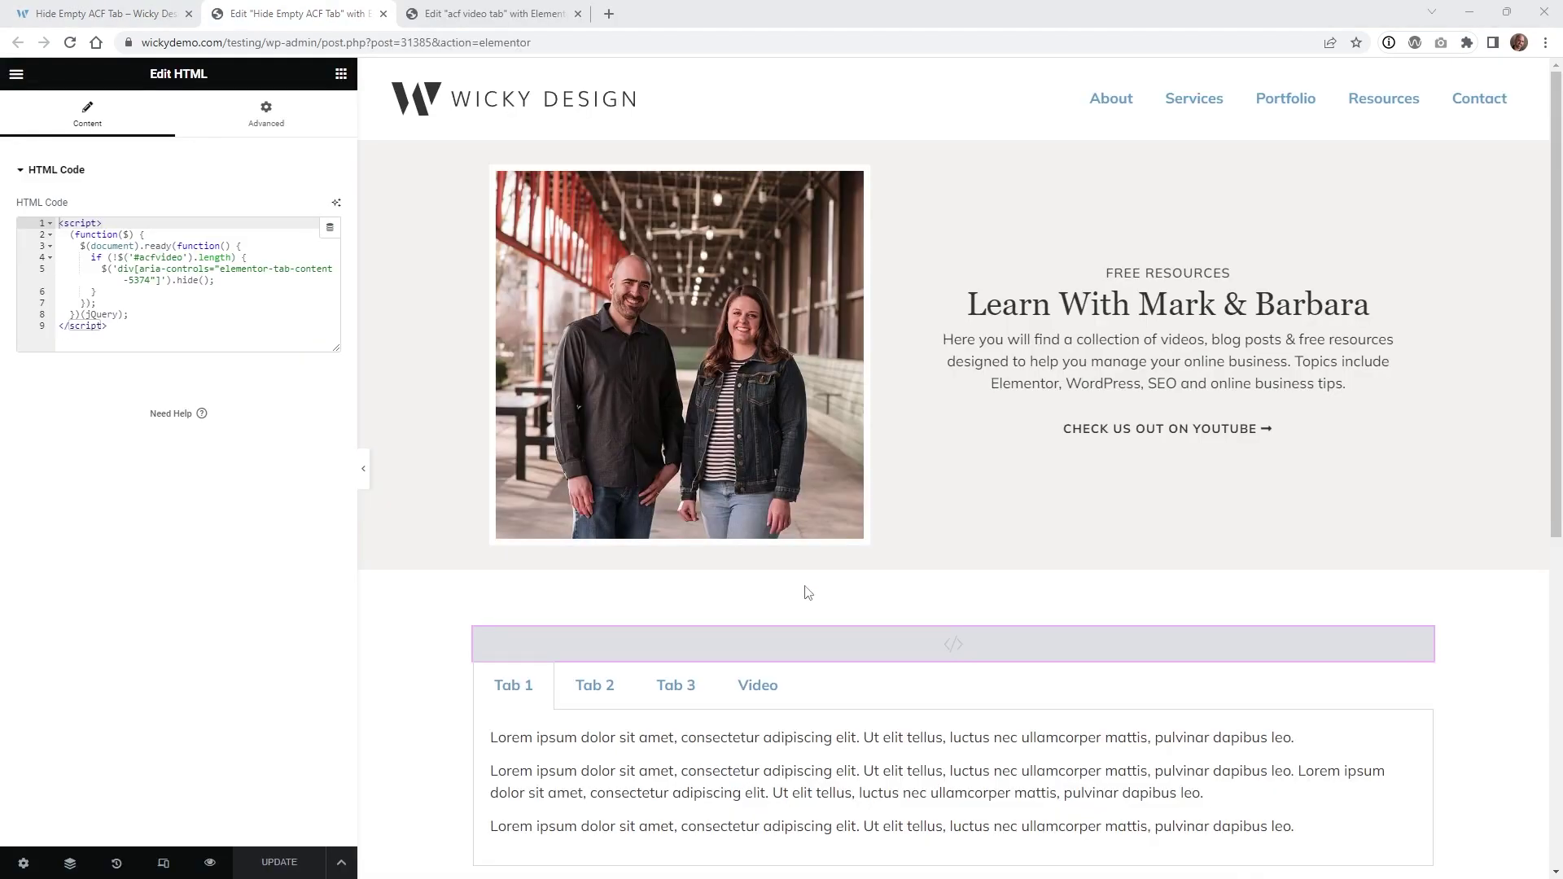
- Review the HTML widget's hiding script in an enlarged code editor, then return to the Tabs widget settings
scroll(808, 592, down, 1)
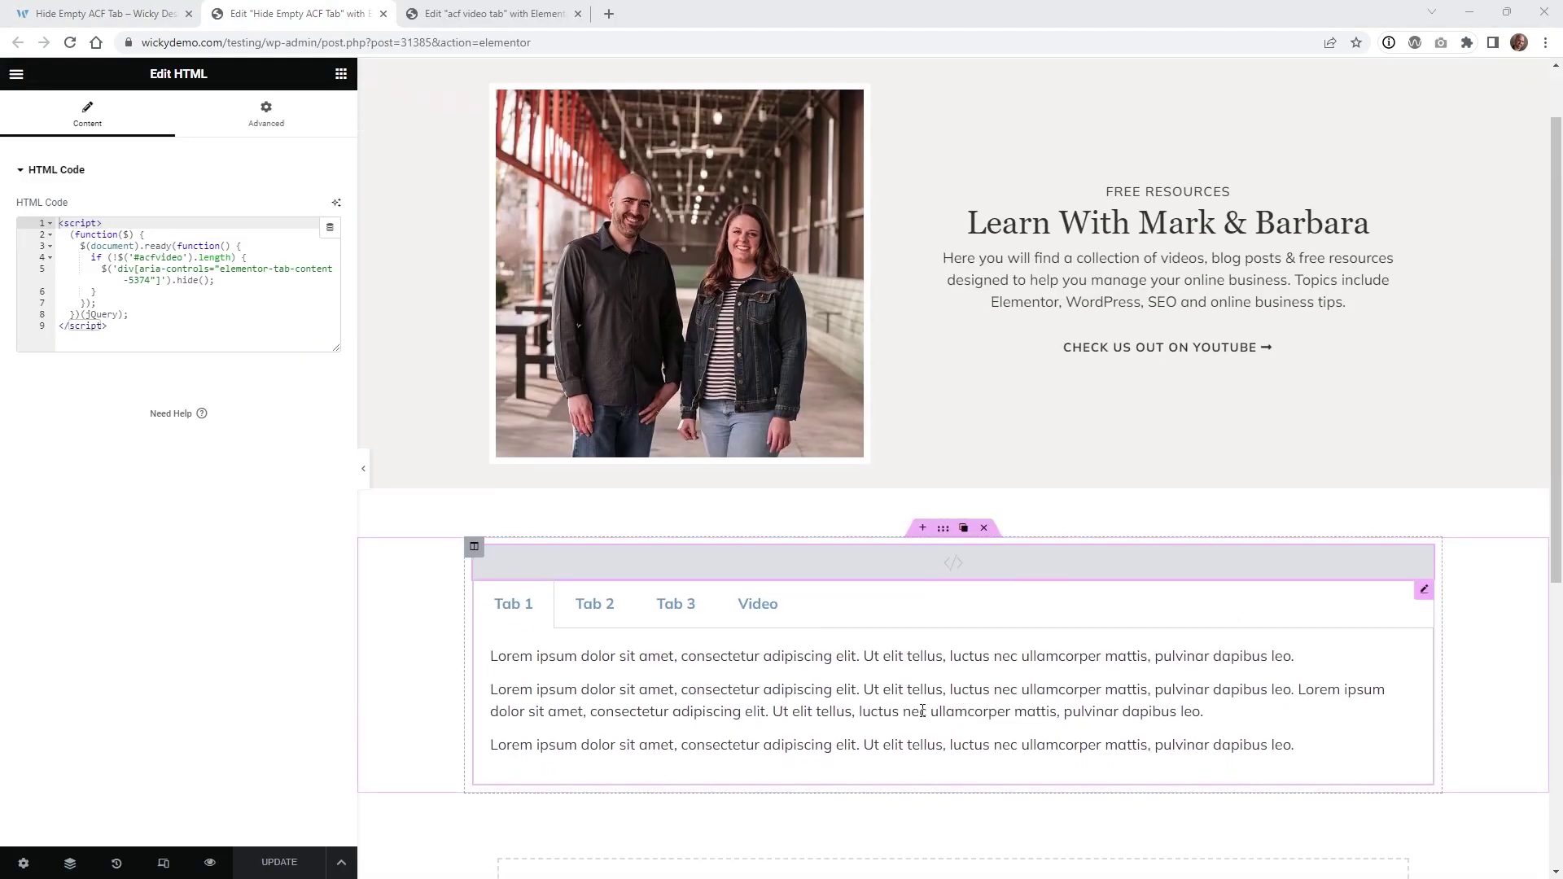
click(1425, 589)
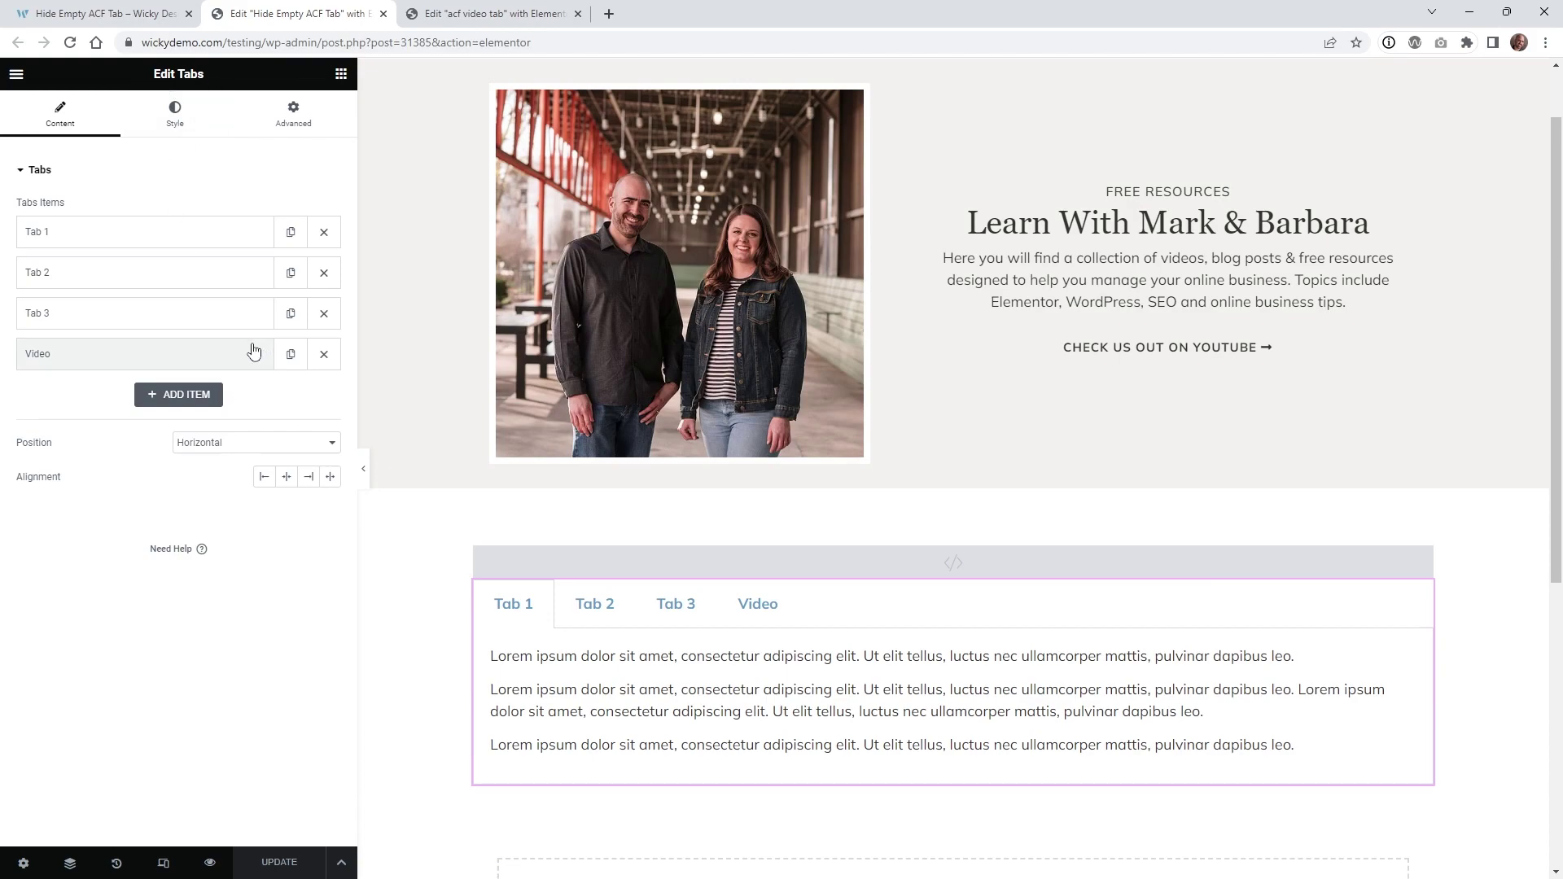
click(852, 563)
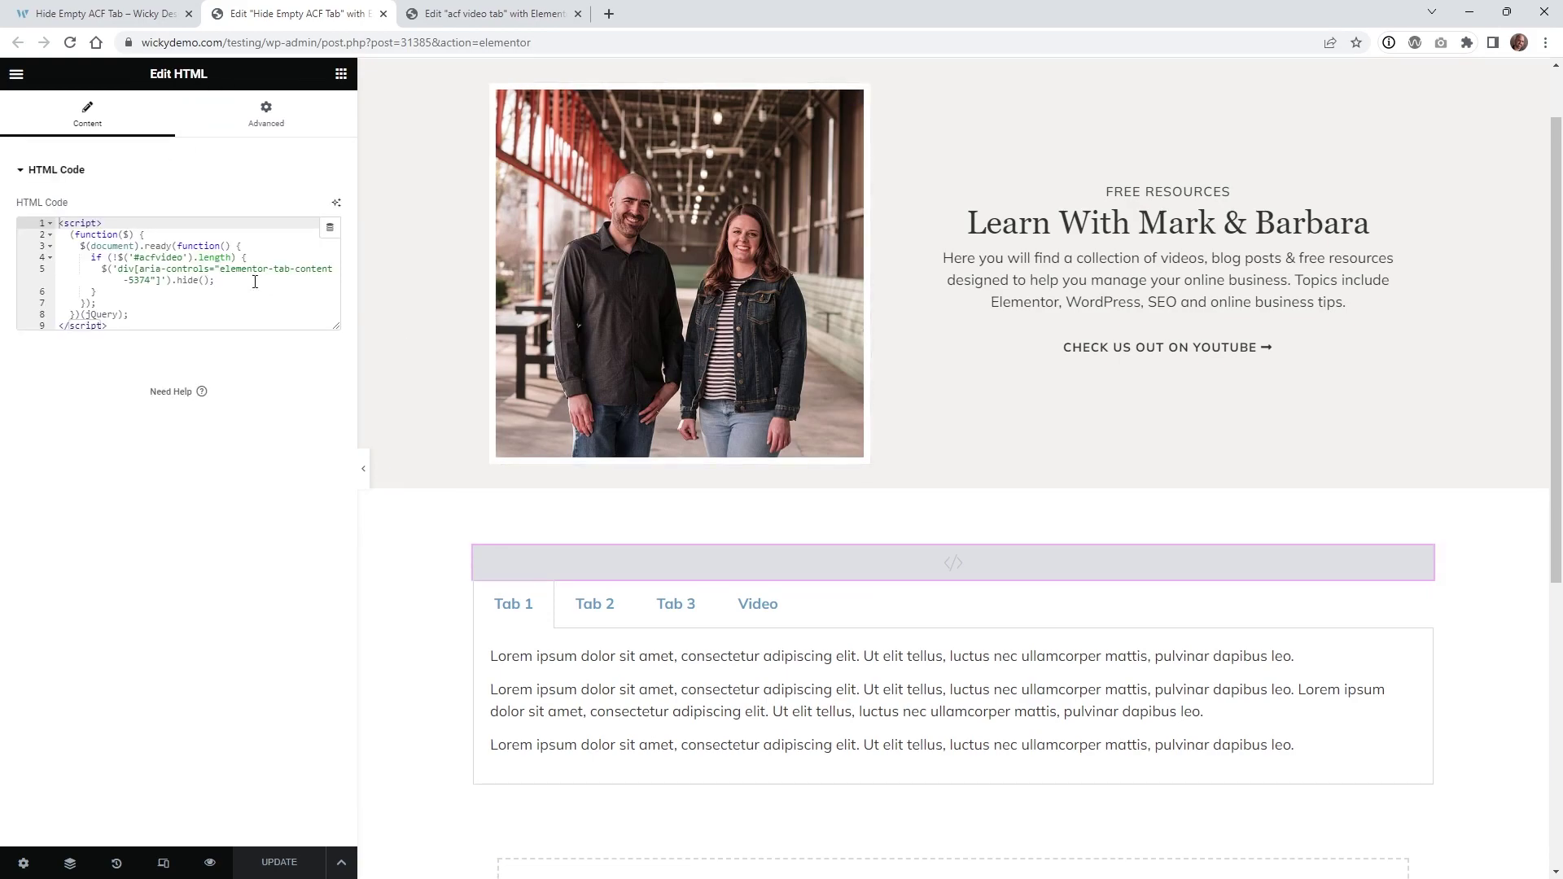
drag(336, 325, 336, 383)
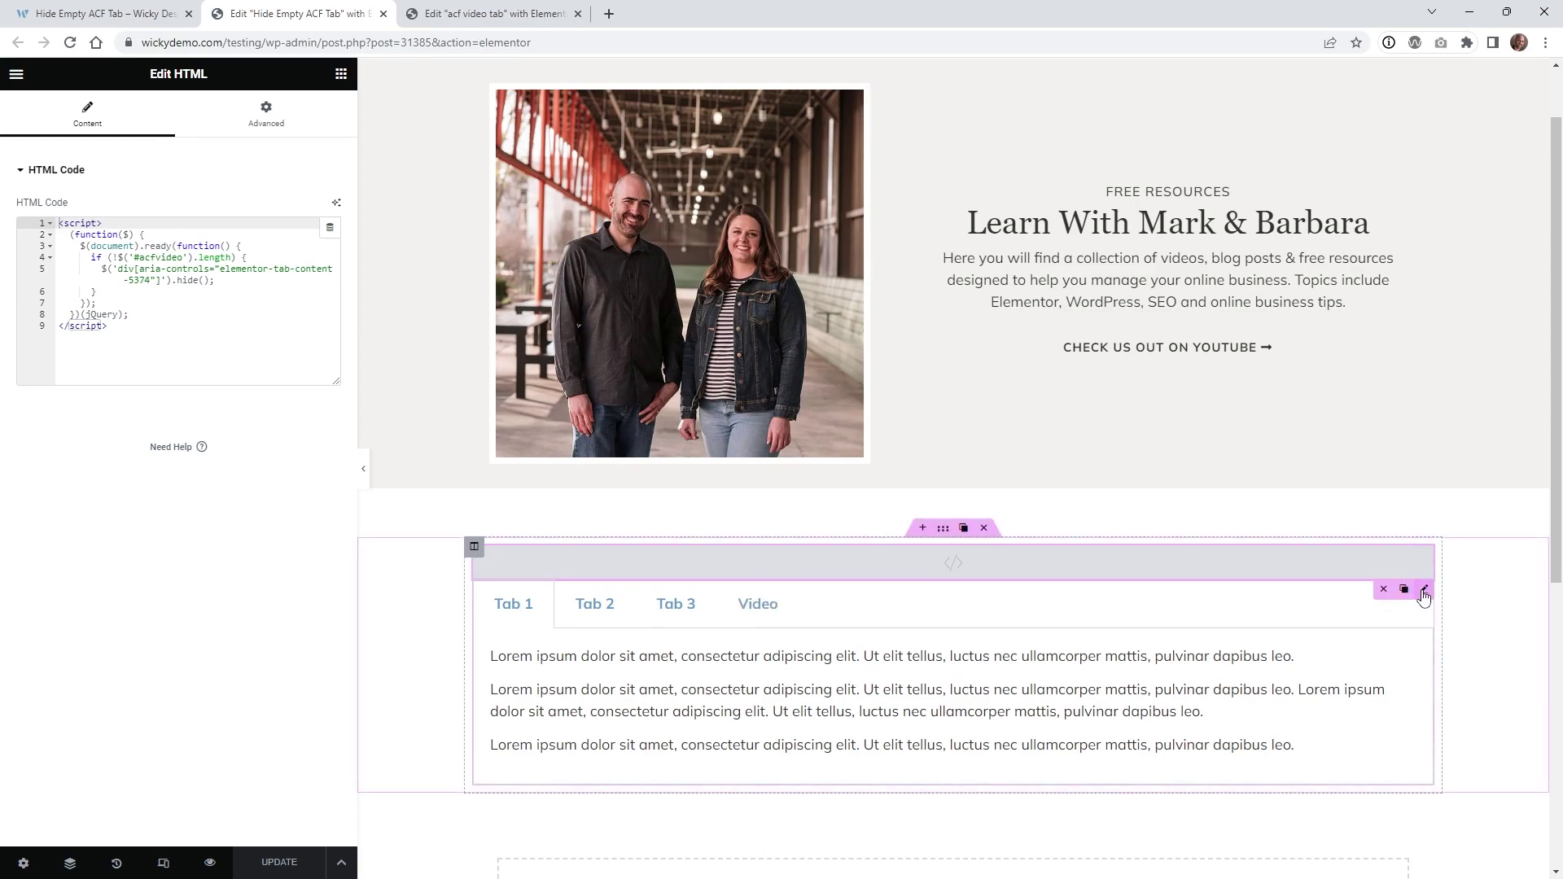
click(1385, 588)
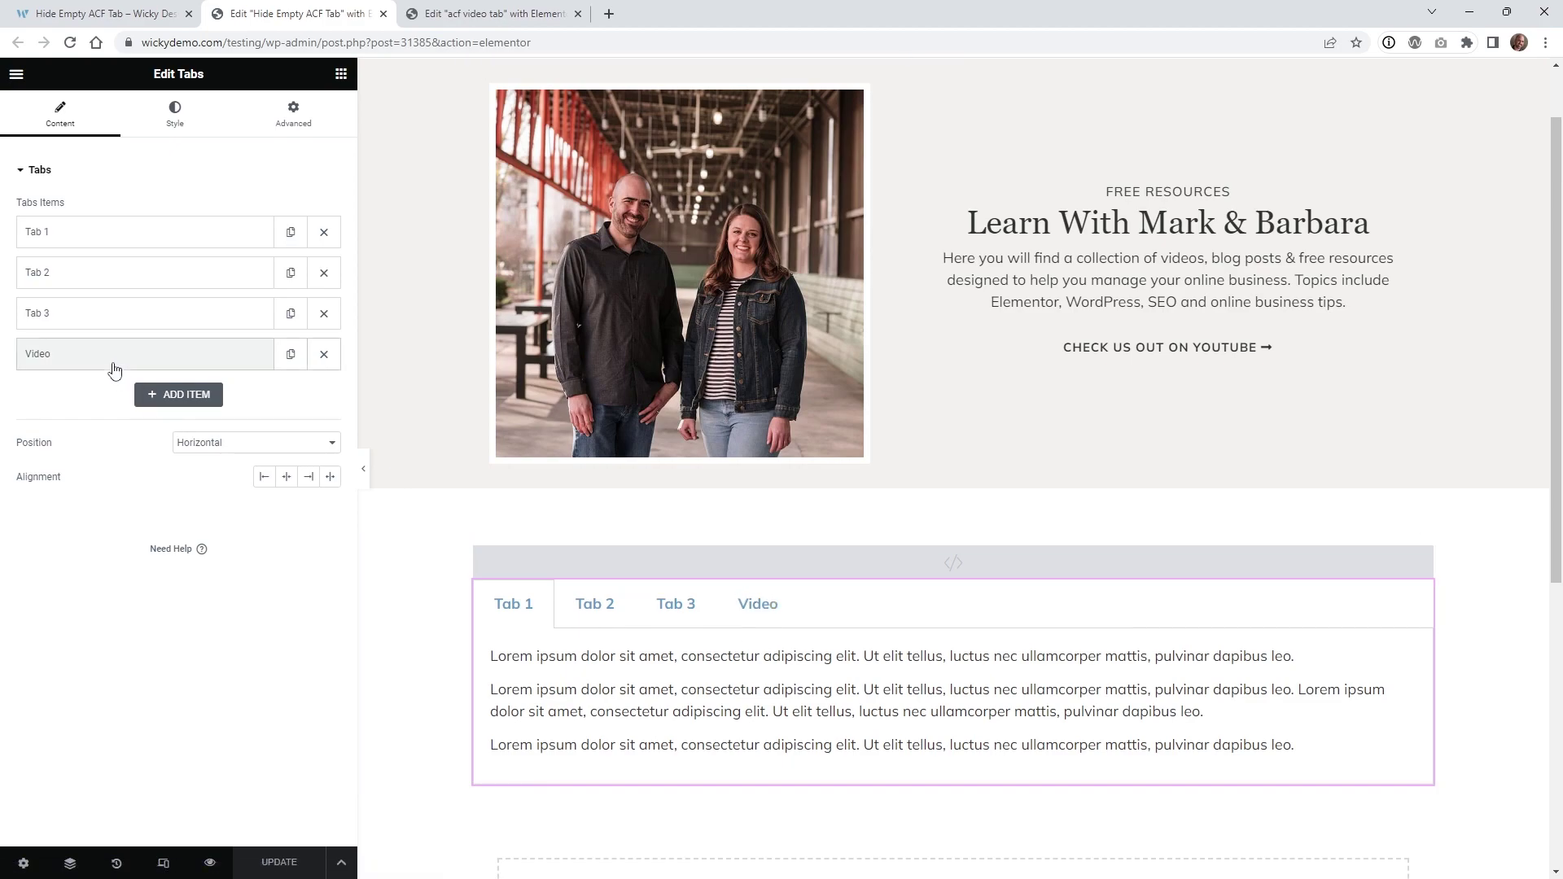
- Expand the Video tab item and select its [elementor-template id="31649"] shortcode
click(114, 366)
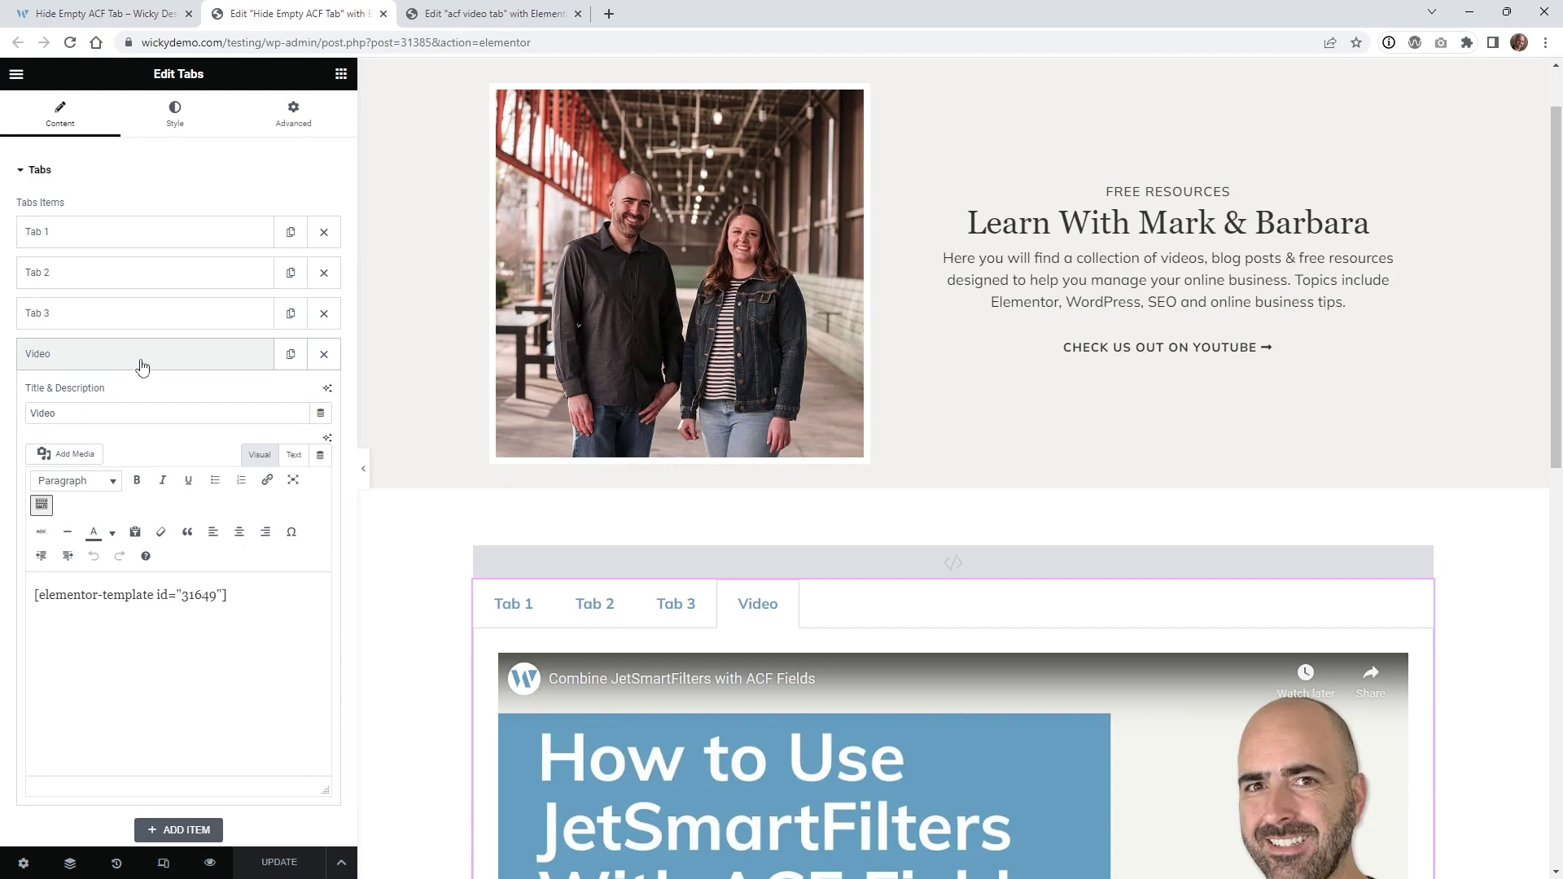
scroll(118, 371, down, 1)
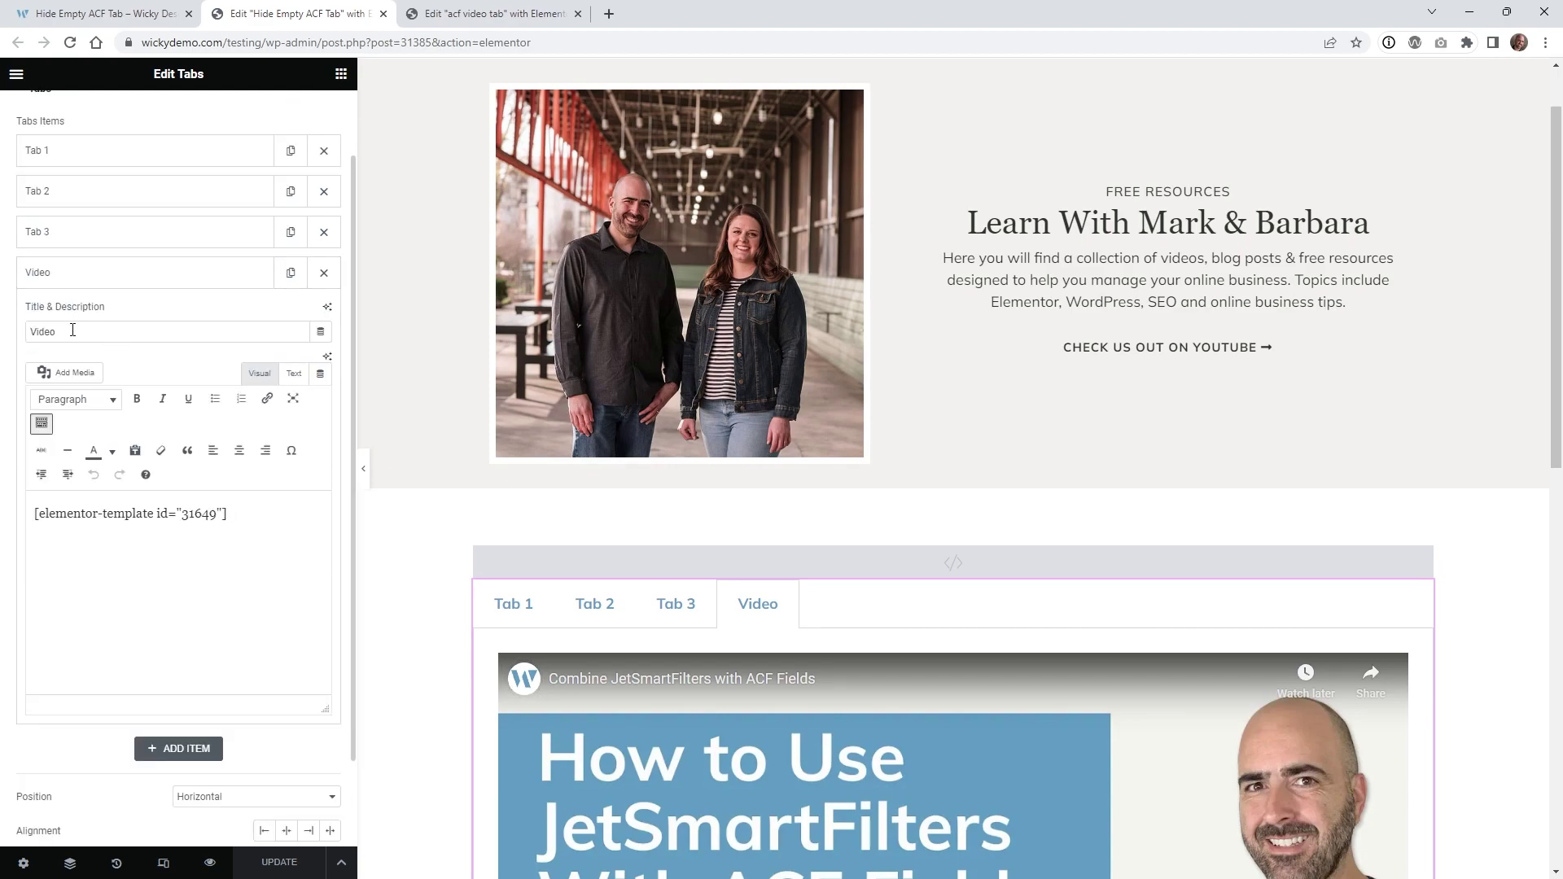
drag(106, 331, 14, 334)
drag(228, 513, 35, 531)
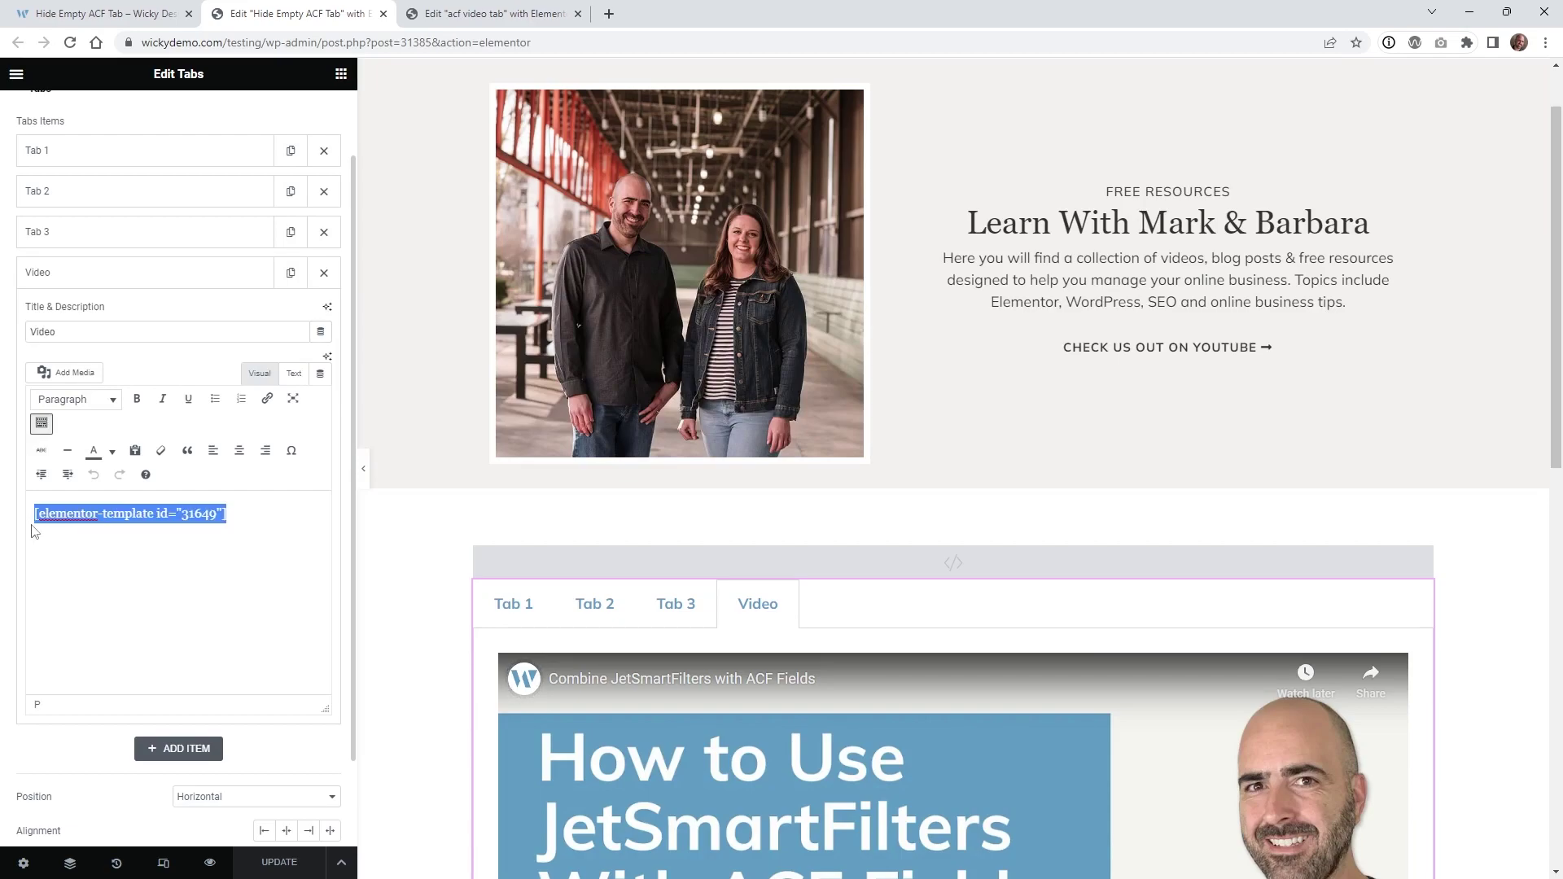
- In the acf video tab template, inspect the video widget's ACF field settings for its link
click(530, 13)
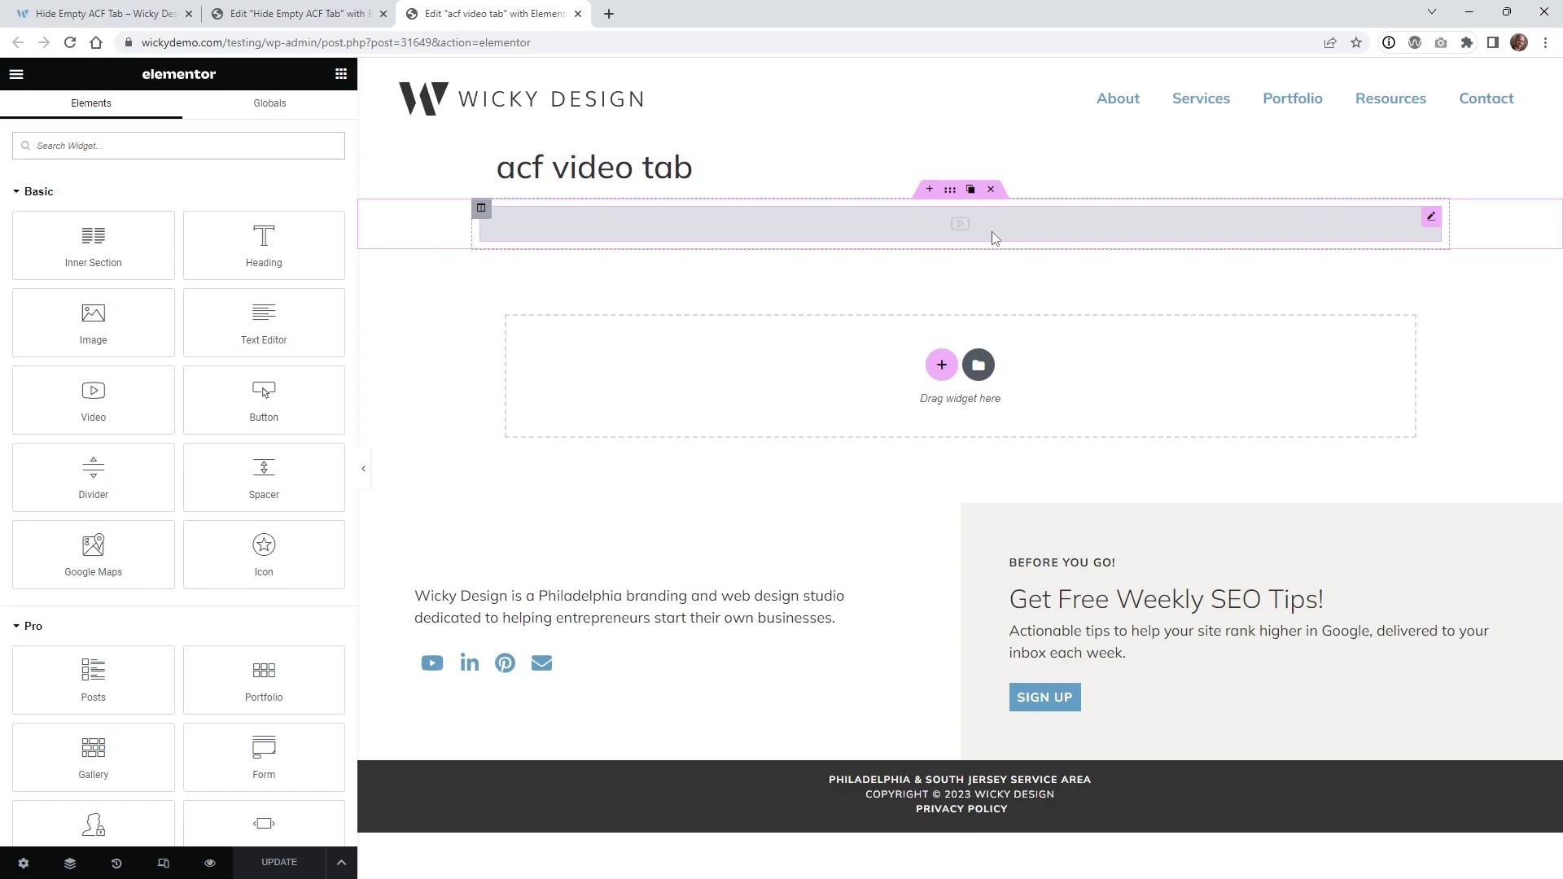
click(994, 237)
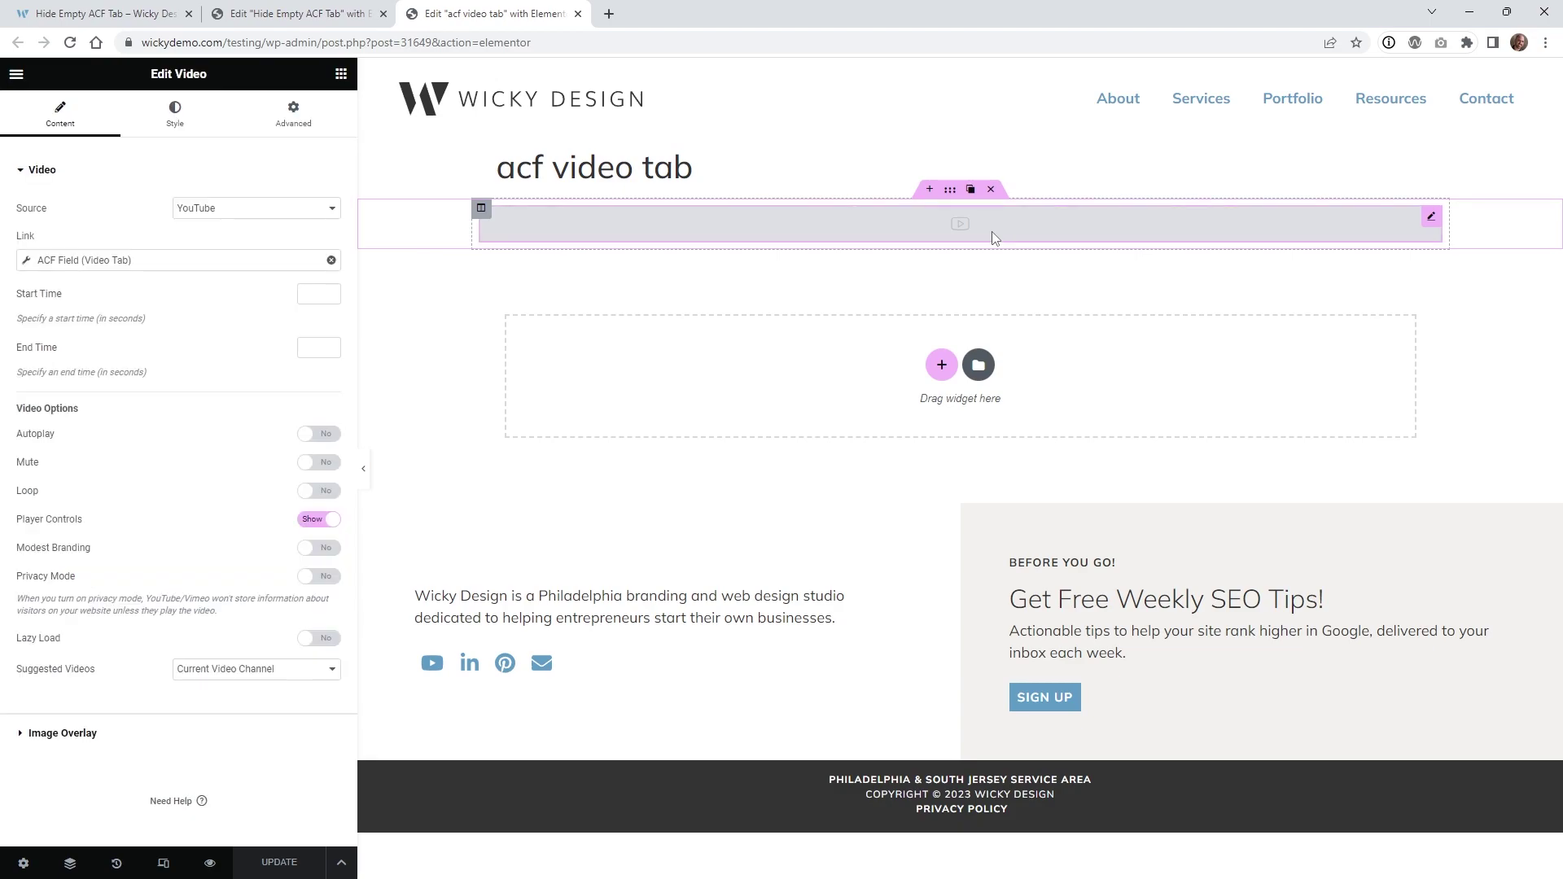
click(73, 261)
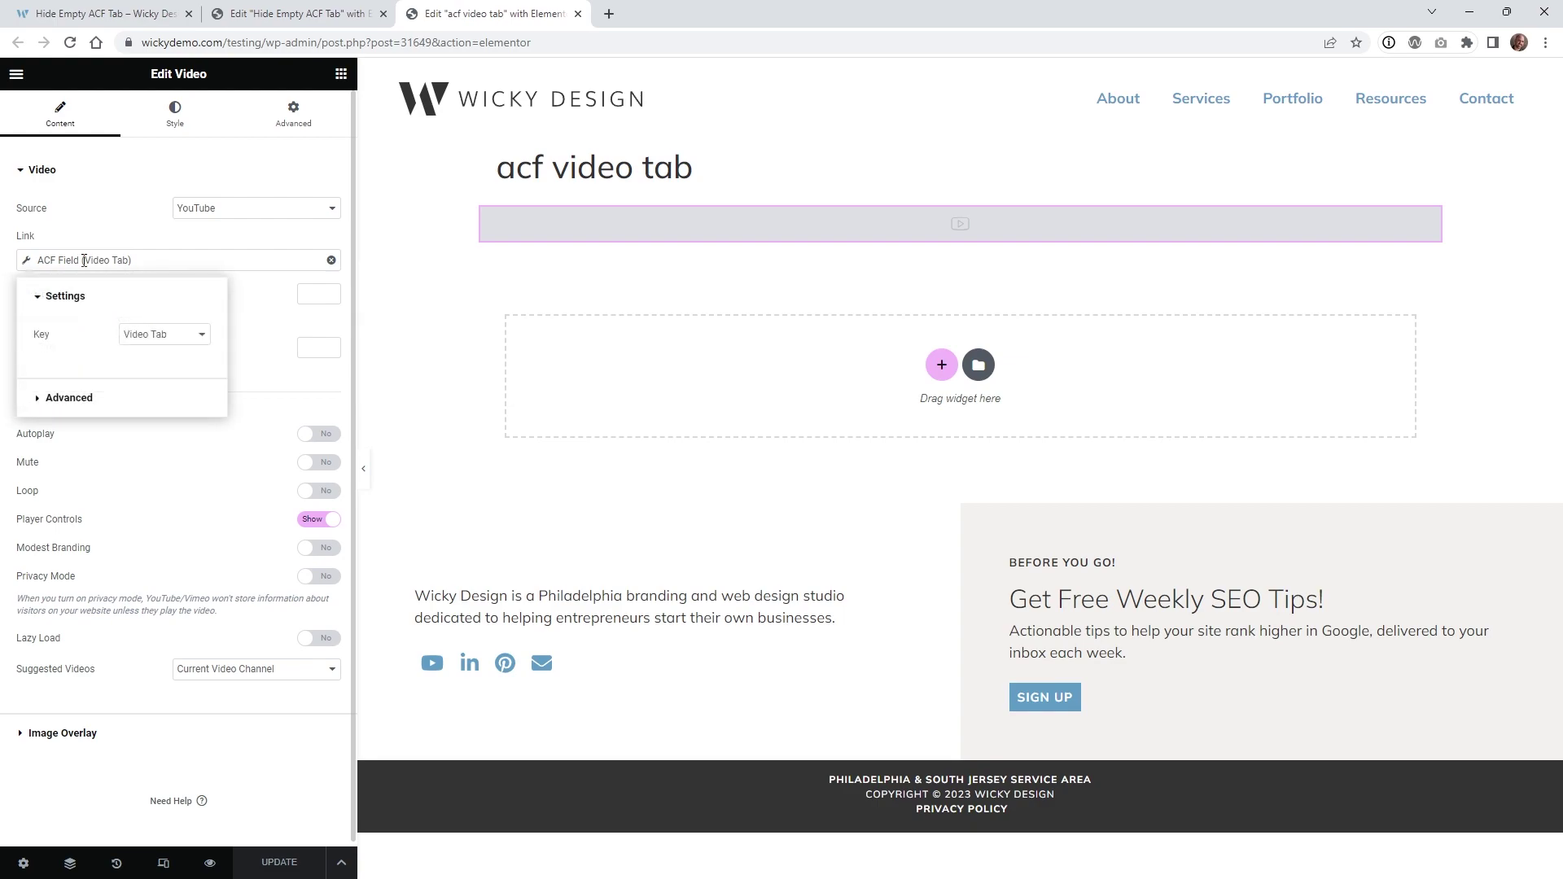
click(152, 337)
scroll(163, 456, down, 1)
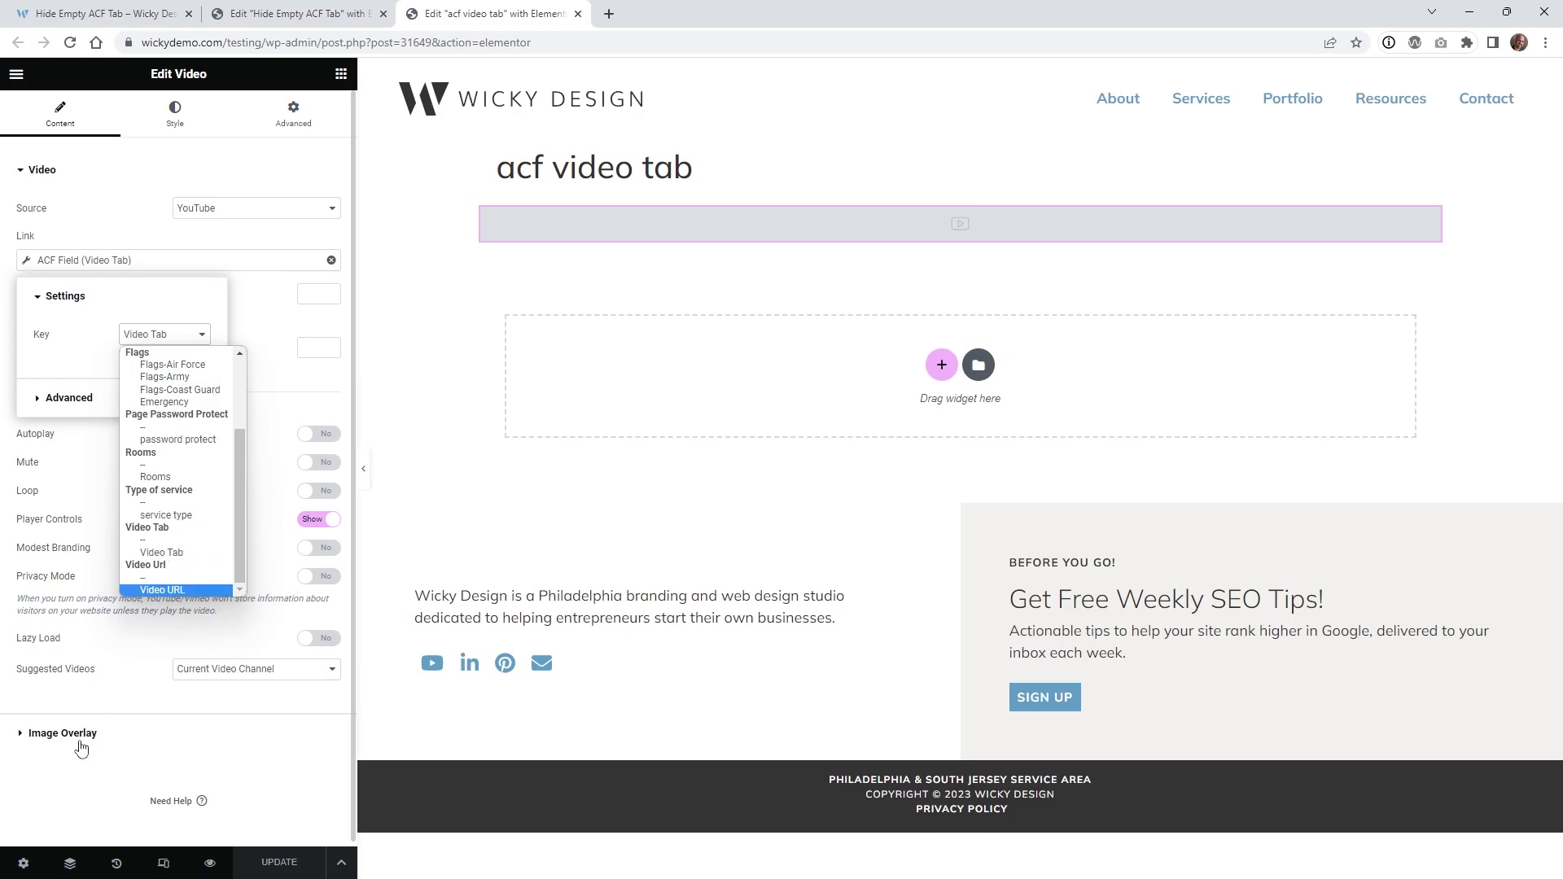
click(174, 743)
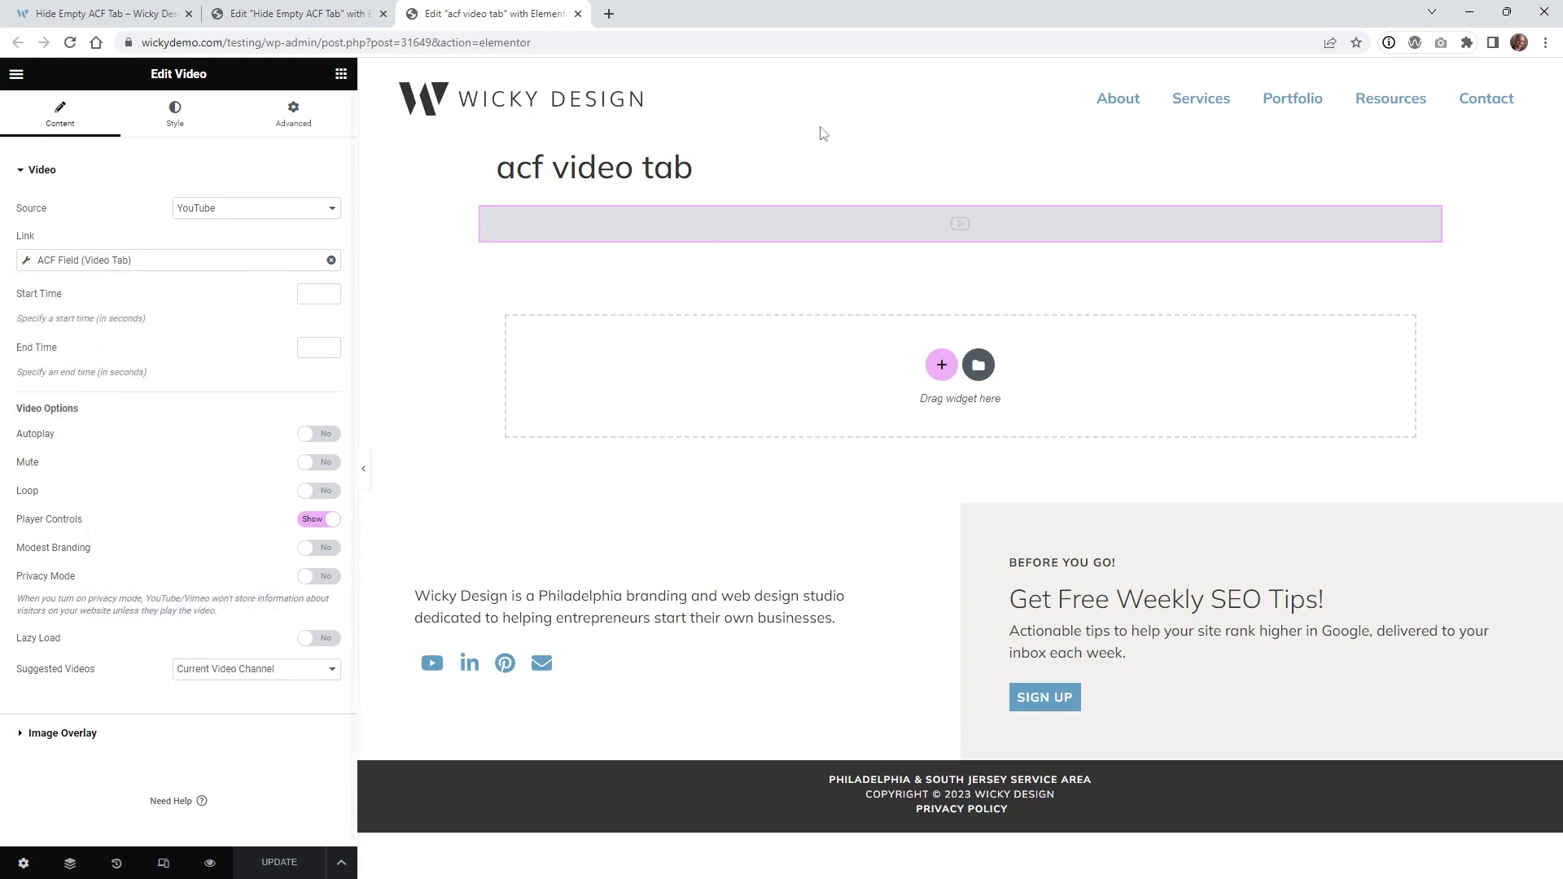
- Inspect the template's Preview Settings and its dynamic preview content options
click(23, 864)
click(132, 310)
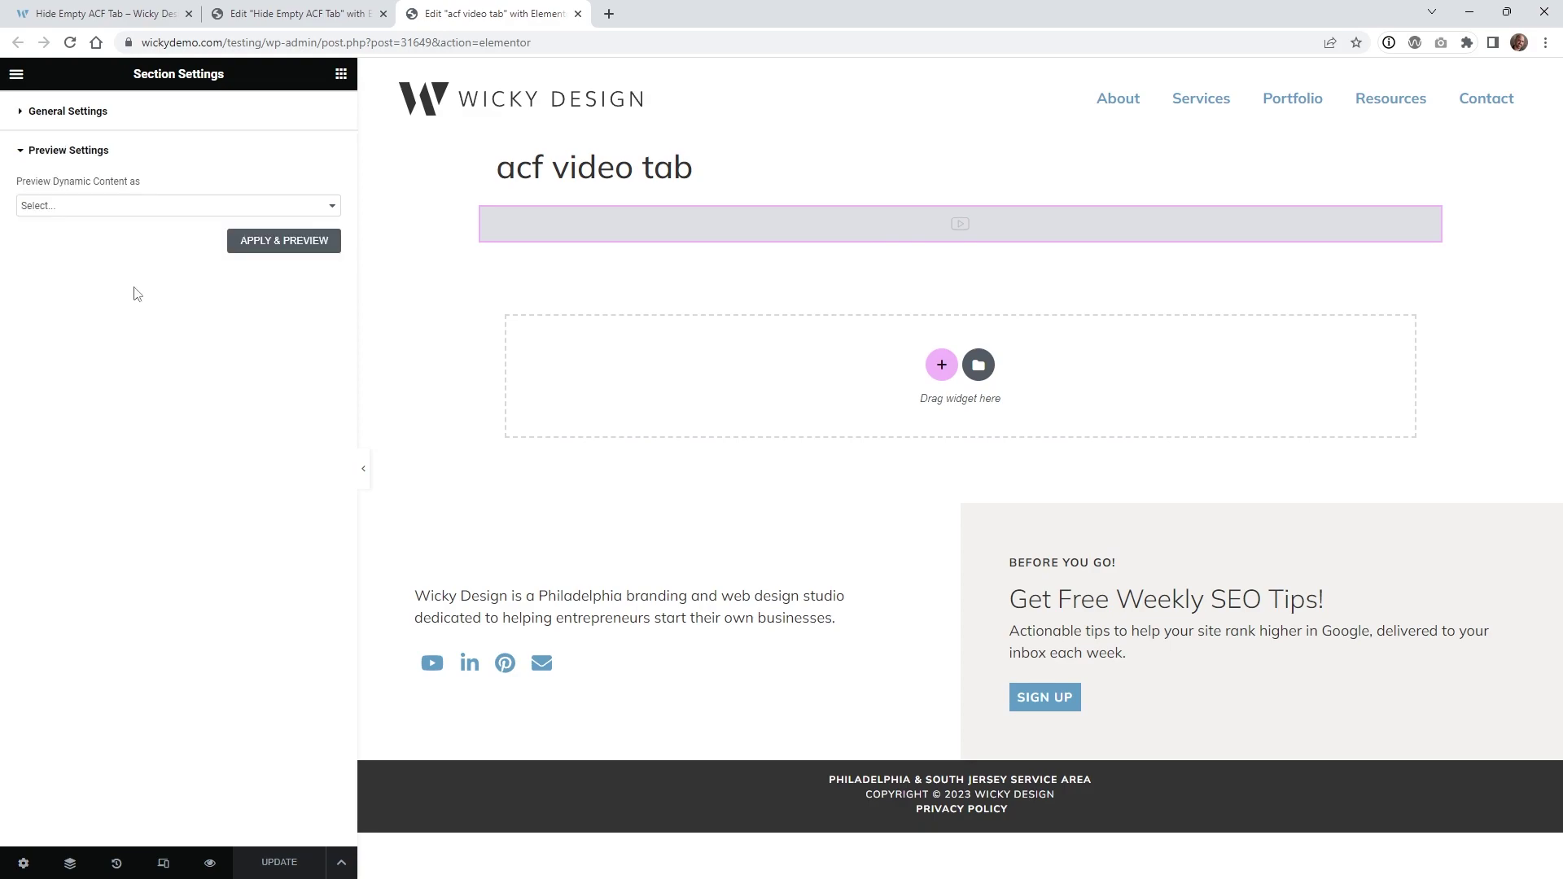
click(118, 206)
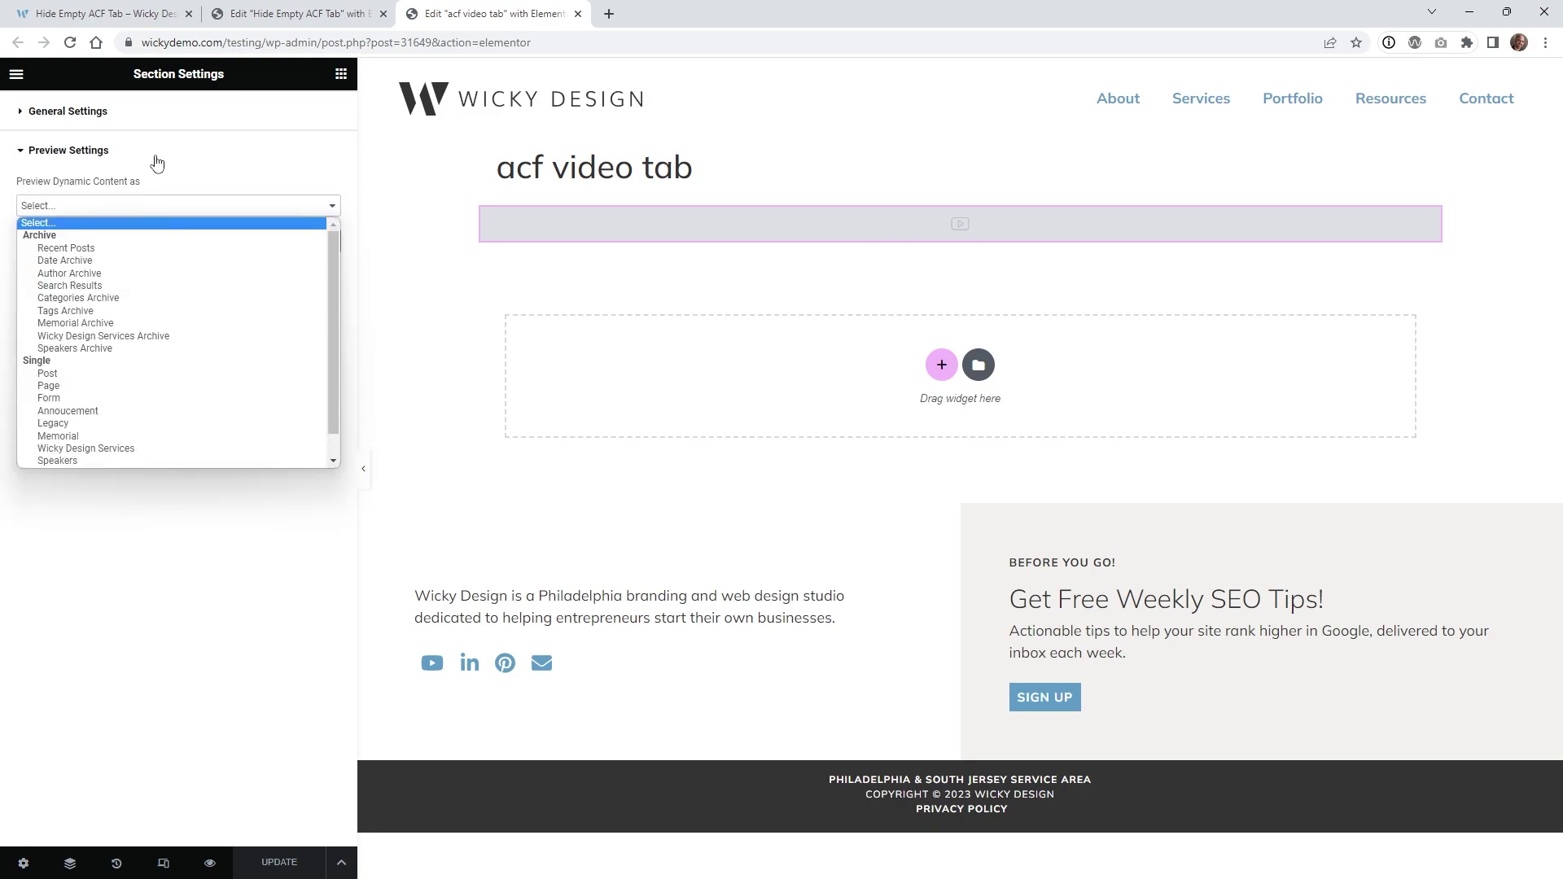
click(150, 155)
click(124, 155)
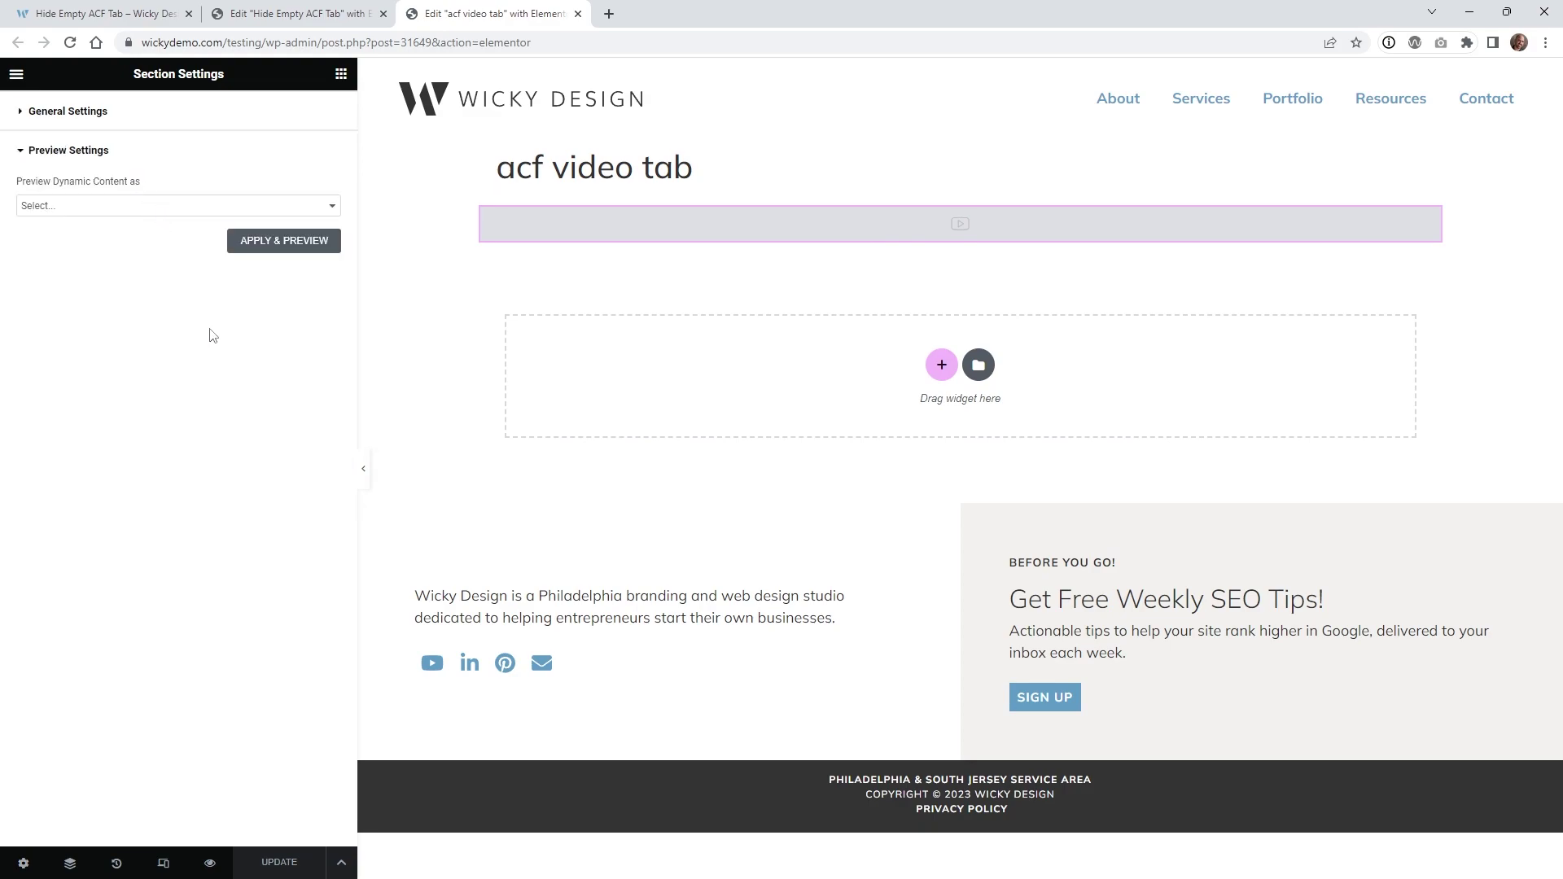
mouse_move(1421, 220)
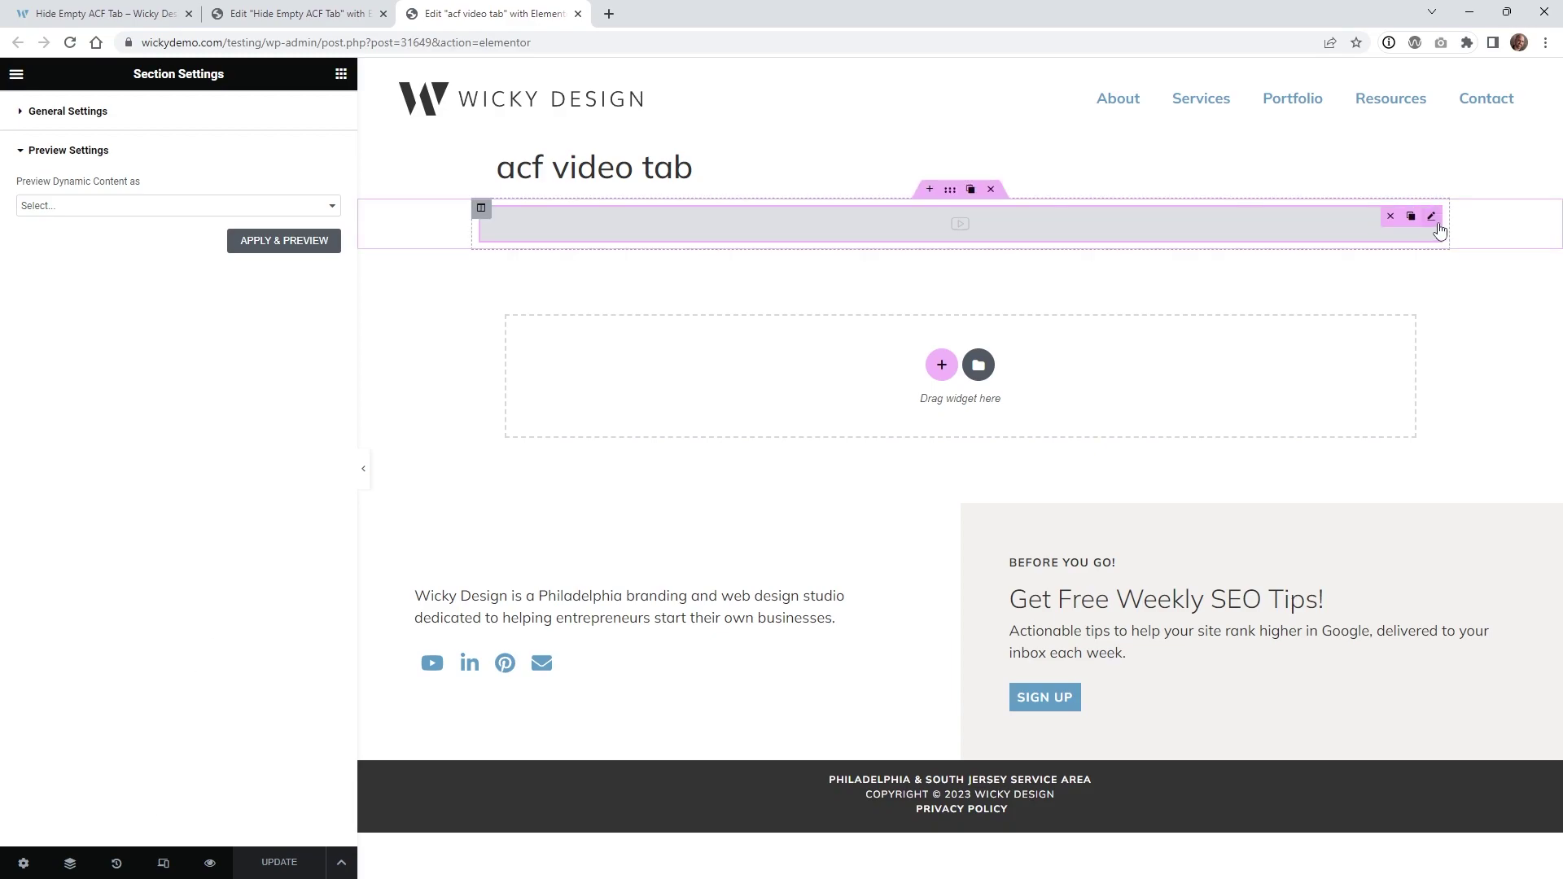
- Show the video widget's Advanced settings and select its CSS ID, acfvideo
click(1436, 225)
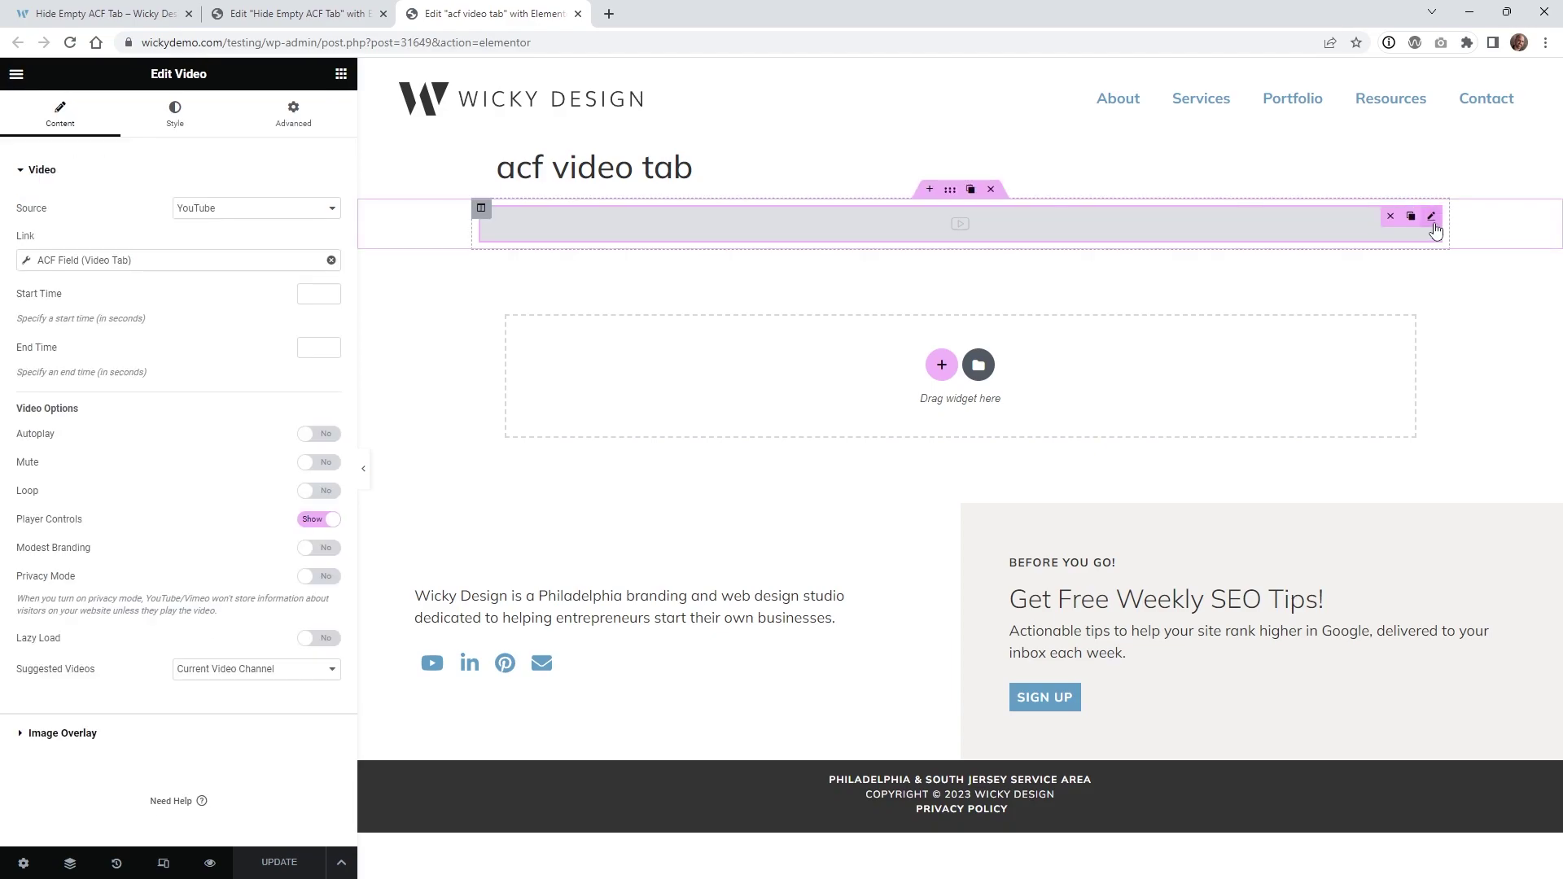
click(282, 120)
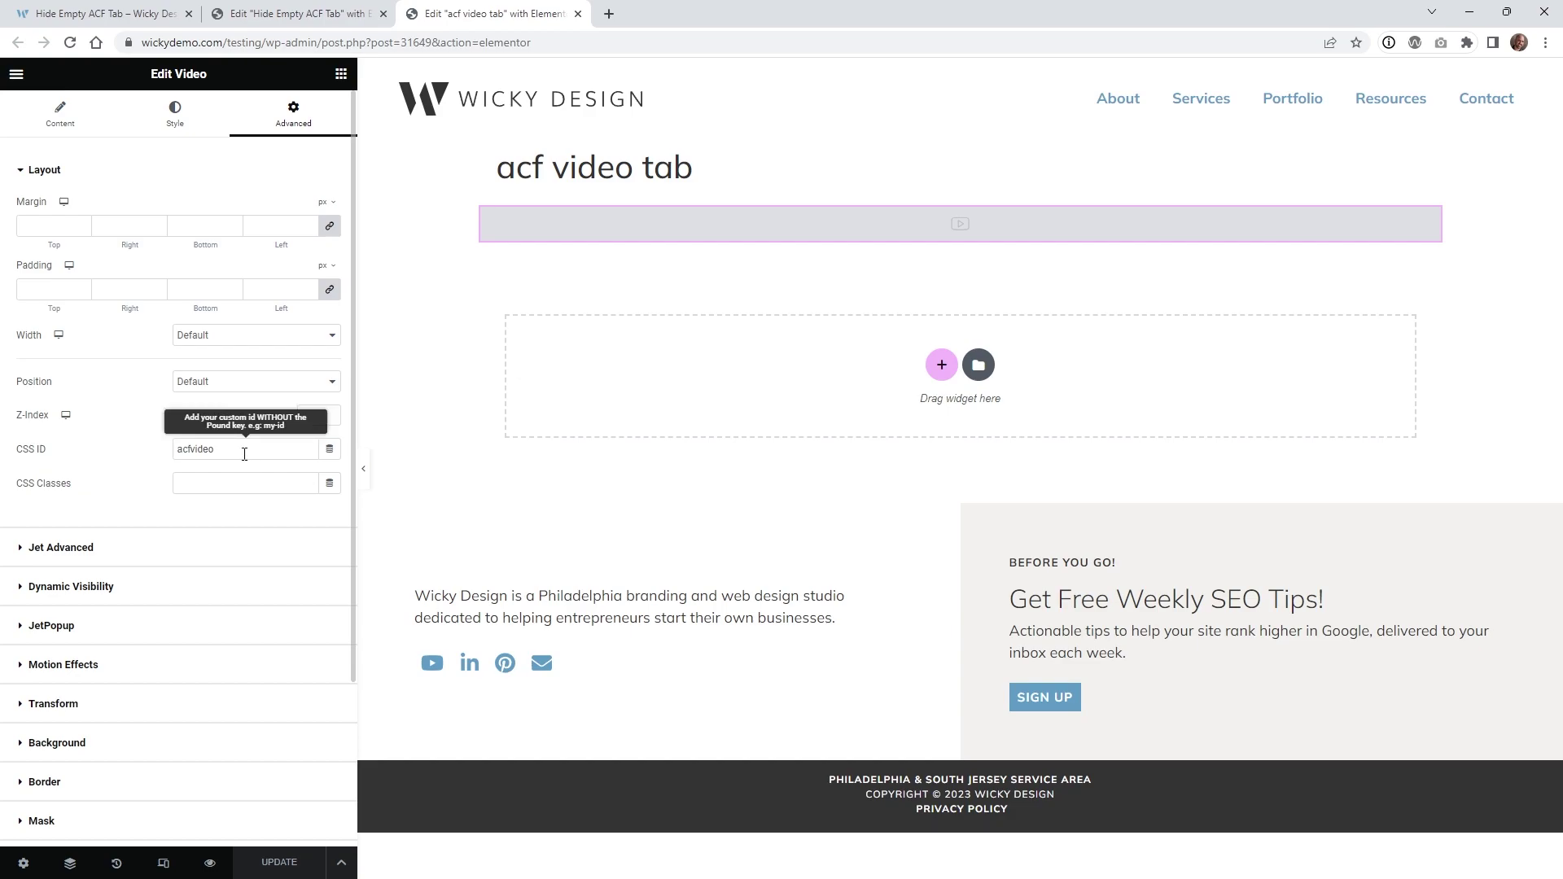
click(195, 446)
drag(227, 445, 161, 460)
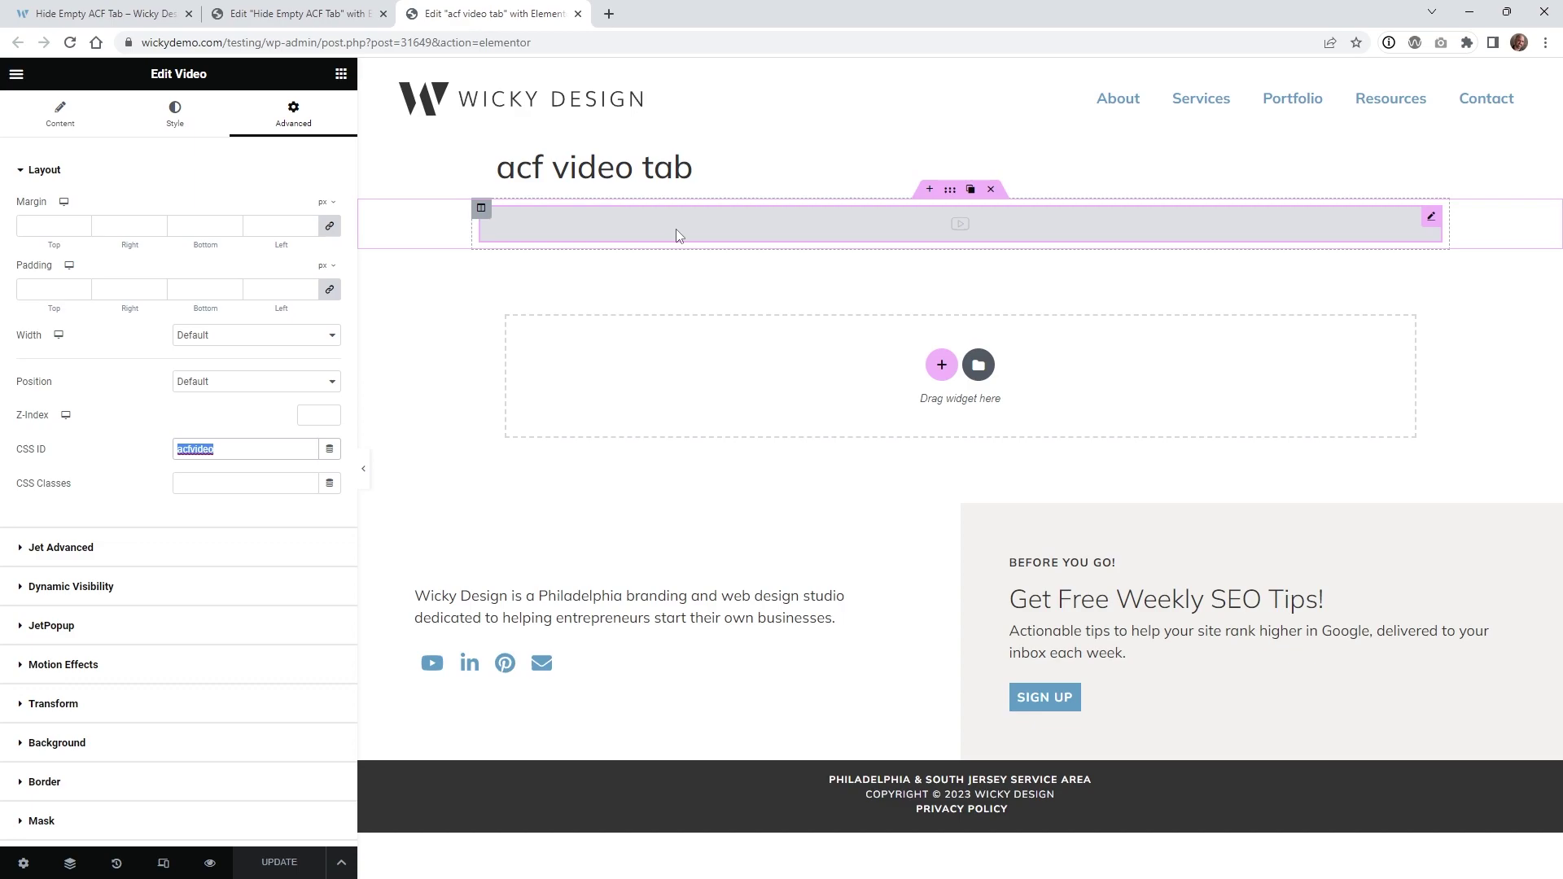
- Save the template and reopen the page's HTML snippet in an enlarged code editor
click(294, 861)
click(295, 13)
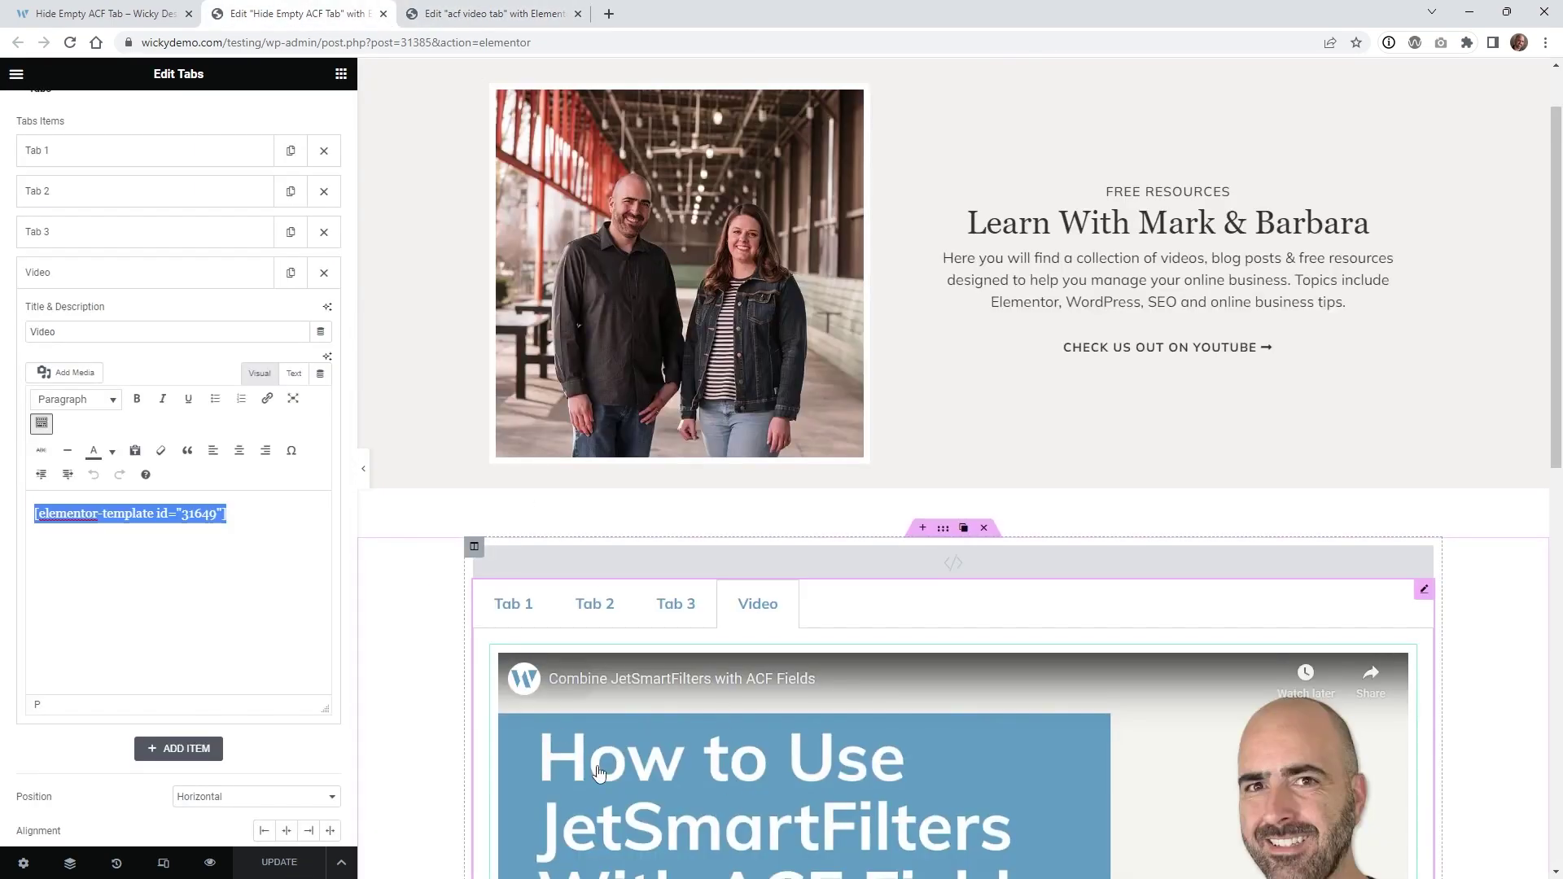
scroll(908, 625, down, 2)
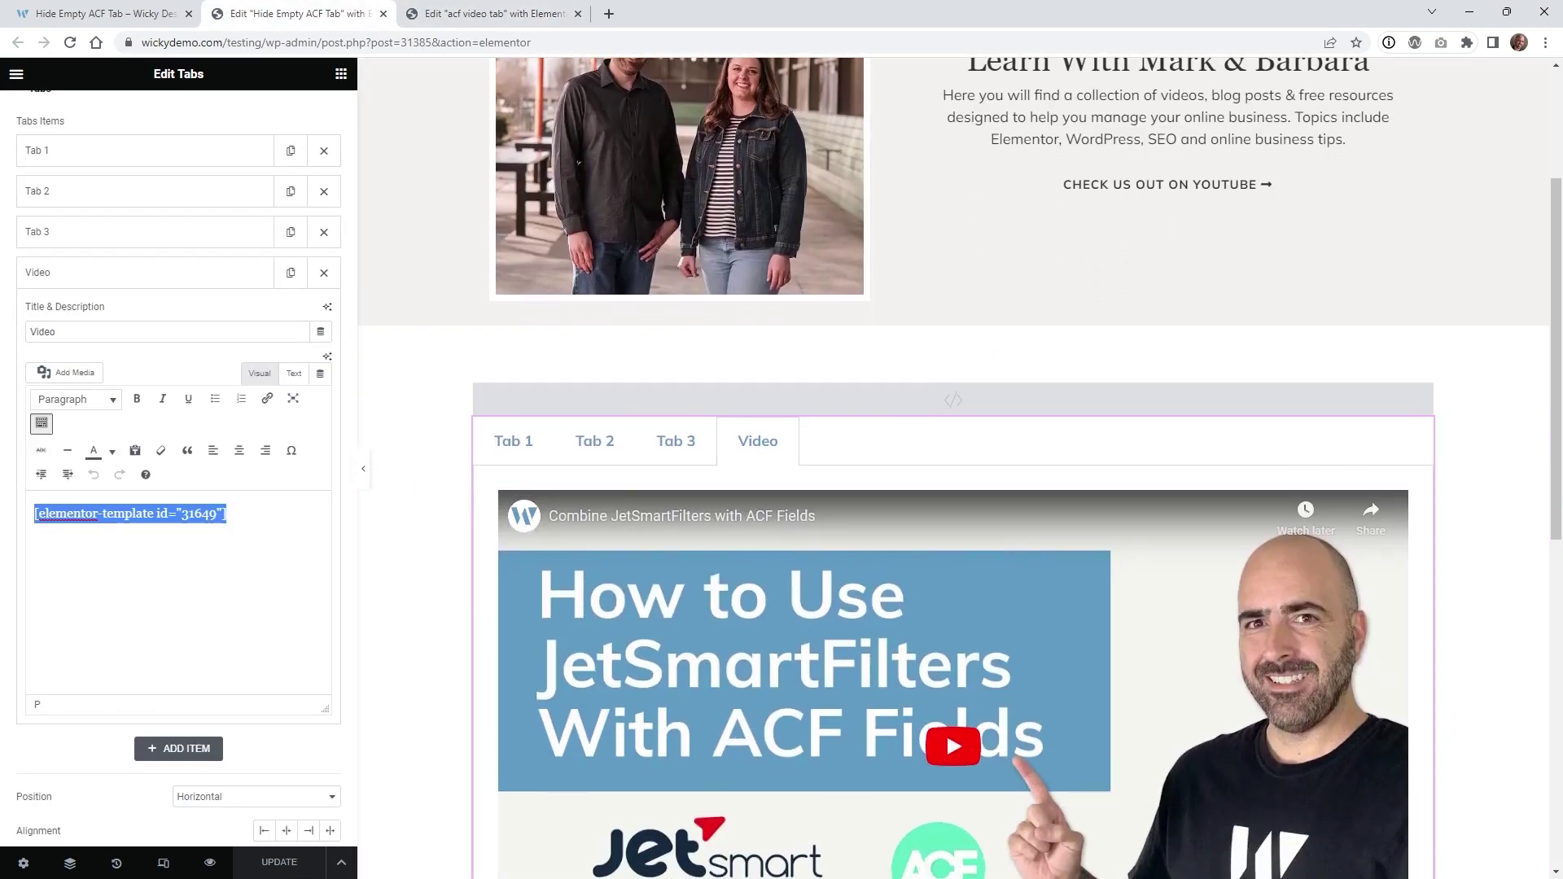
click(933, 399)
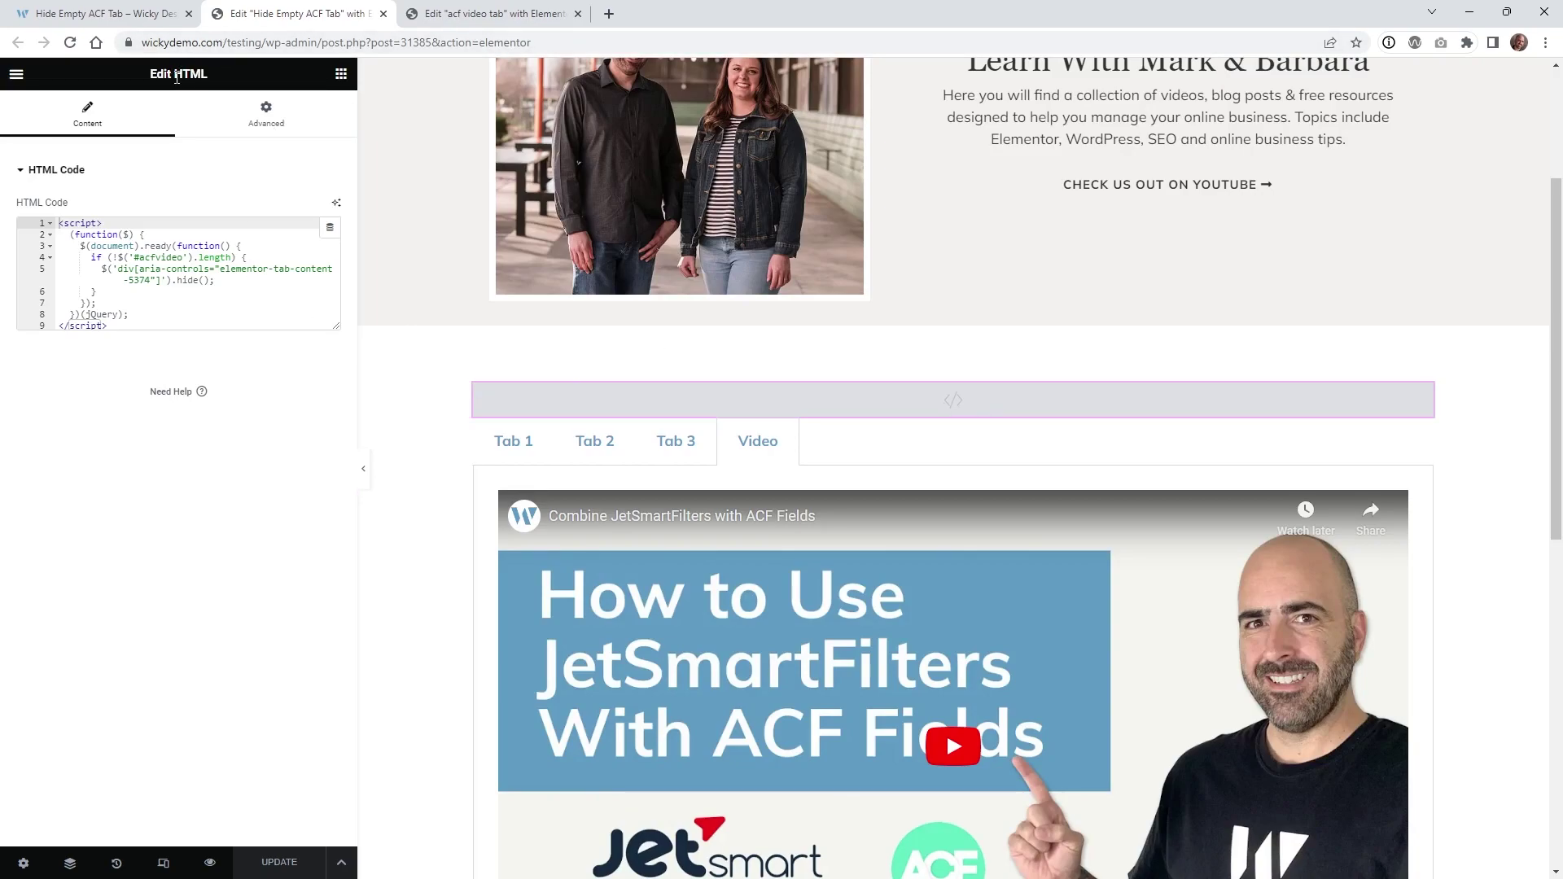
drag(336, 327, 337, 415)
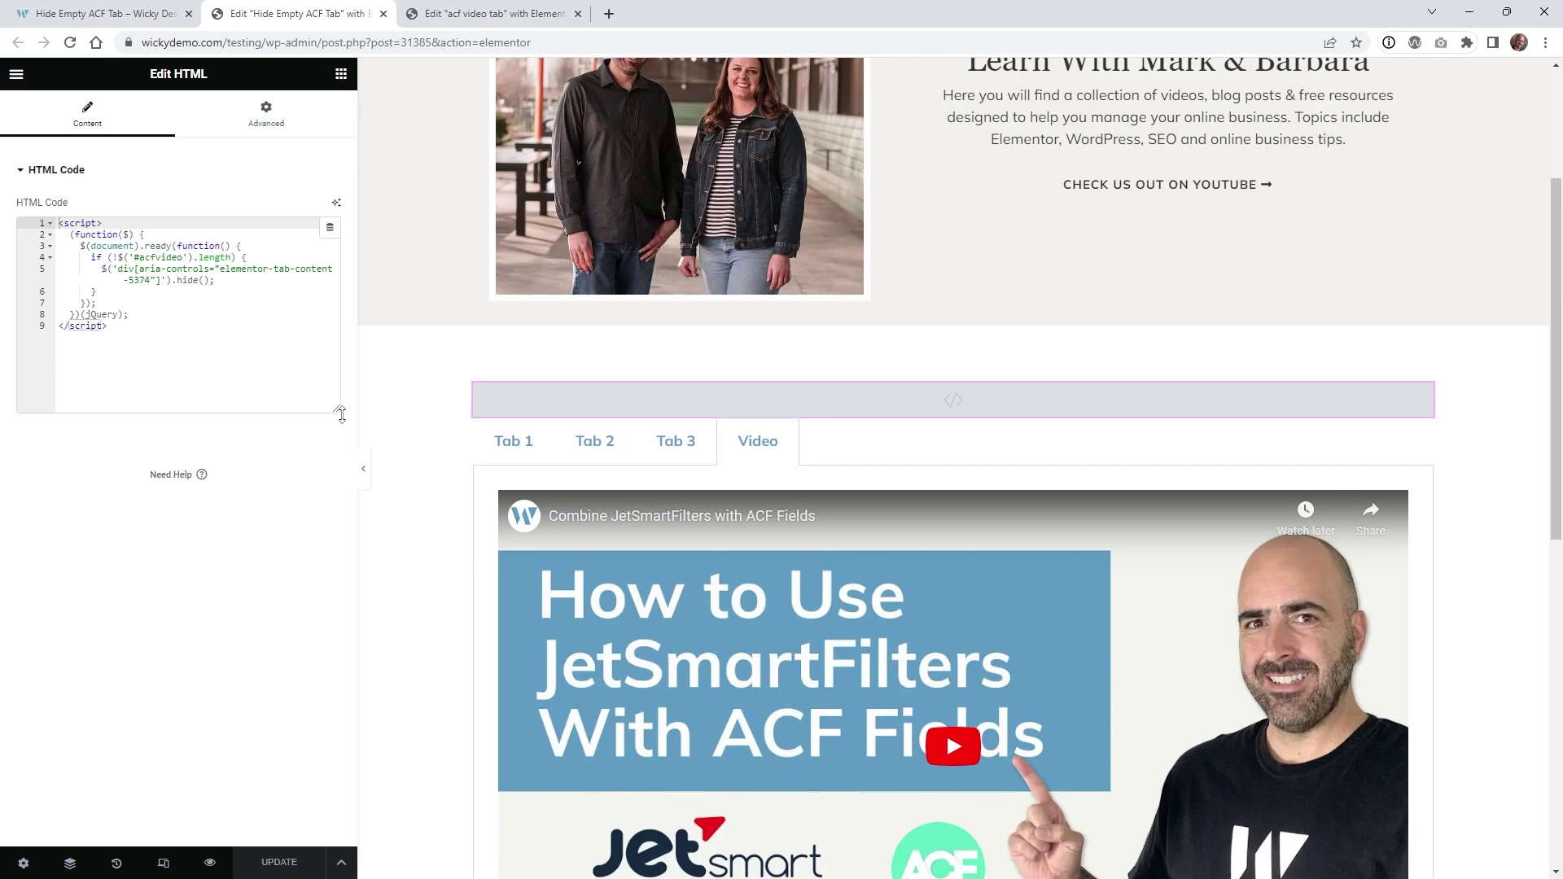
- Walk through the script, highlighting the #acfvideo selector and the tab ID 5374
click(211, 326)
key(shift+Up)
key(shift+Up)
key(shift+Up)
key(shift+Up)
key(shift+Up)
key(shift+Up)
key(shift+Up)
key(shift+Up)
key(shift+Home)
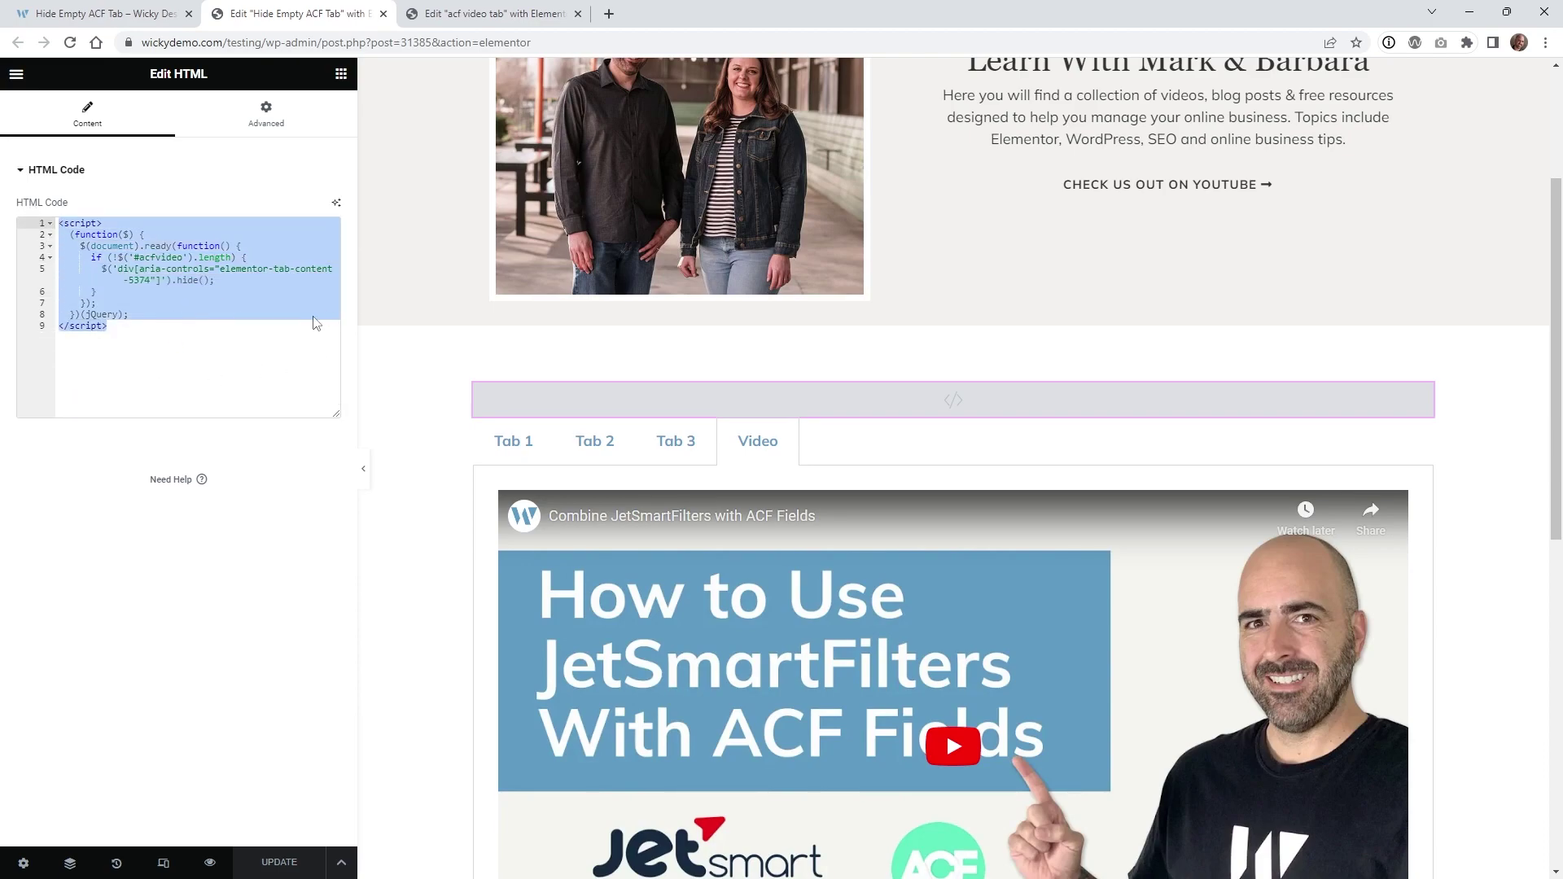
click(190, 347)
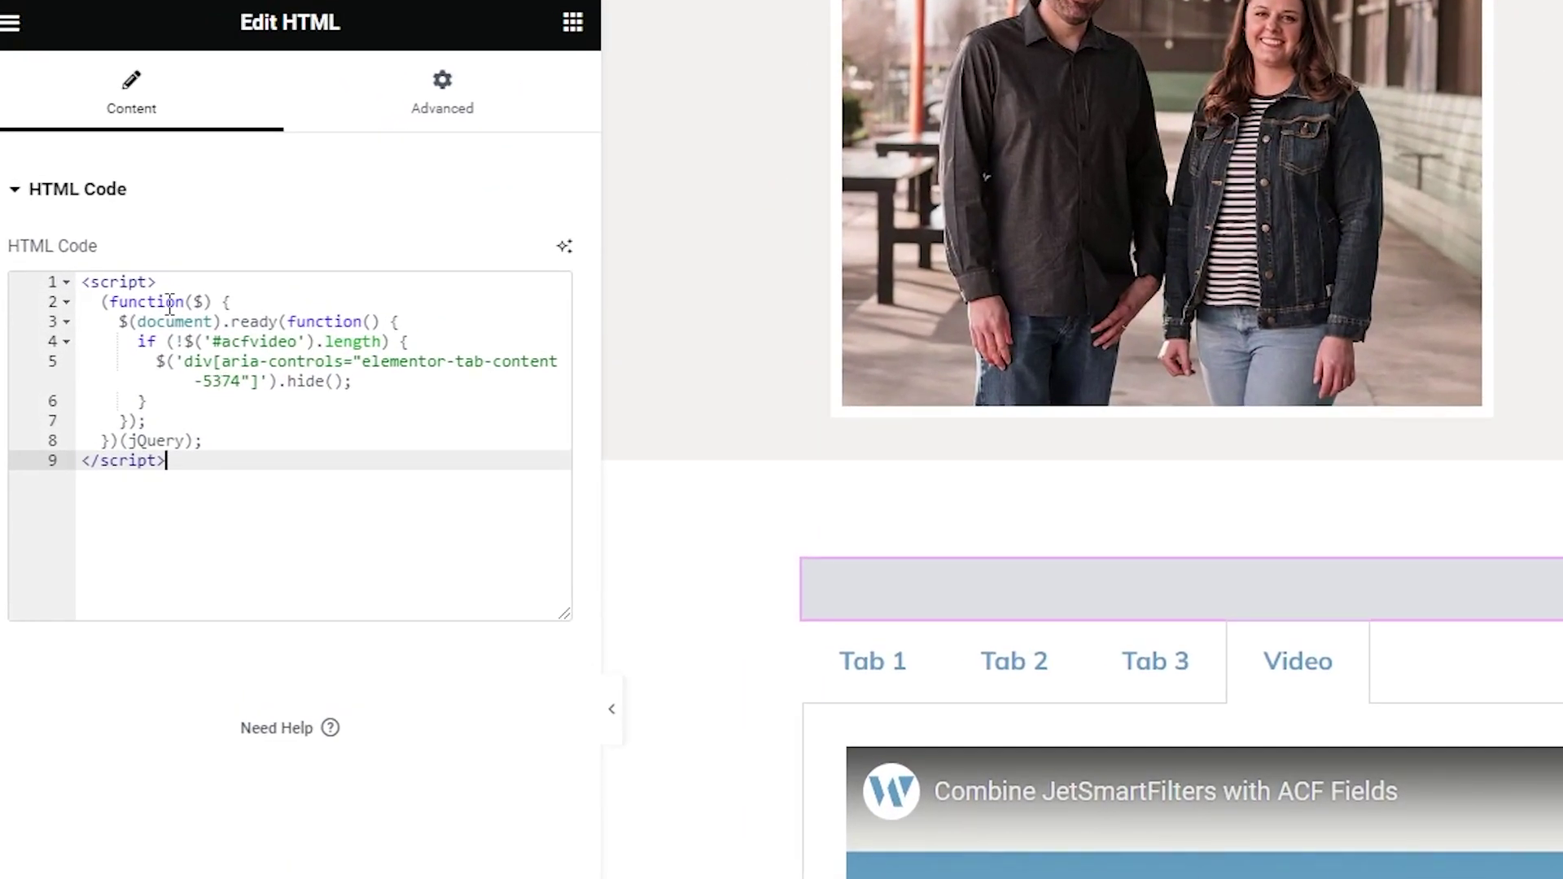
drag(222, 345, 298, 346)
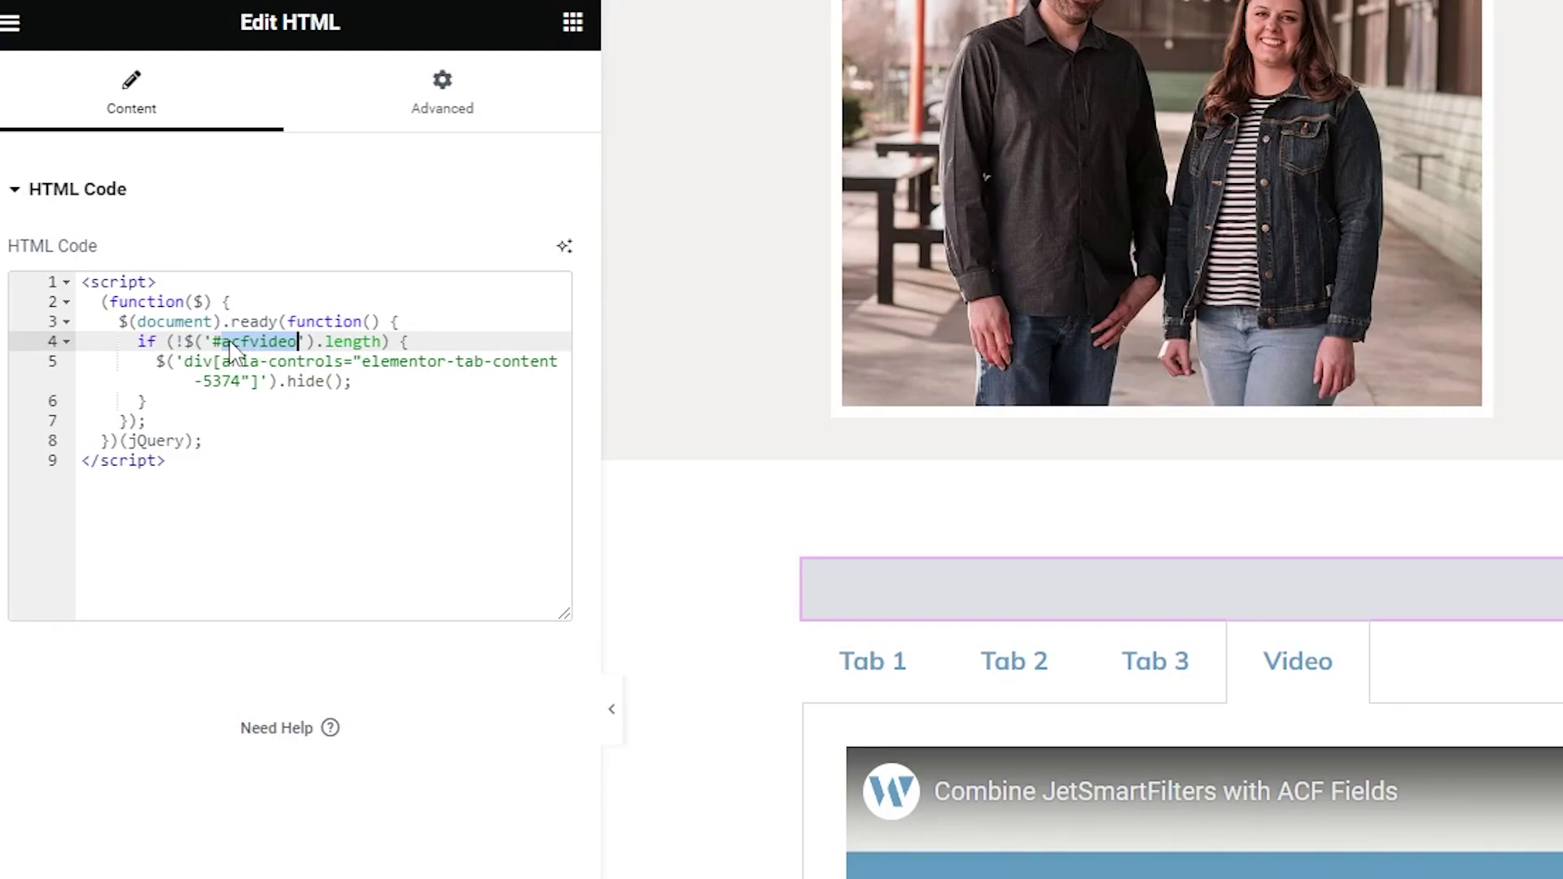
click(231, 361)
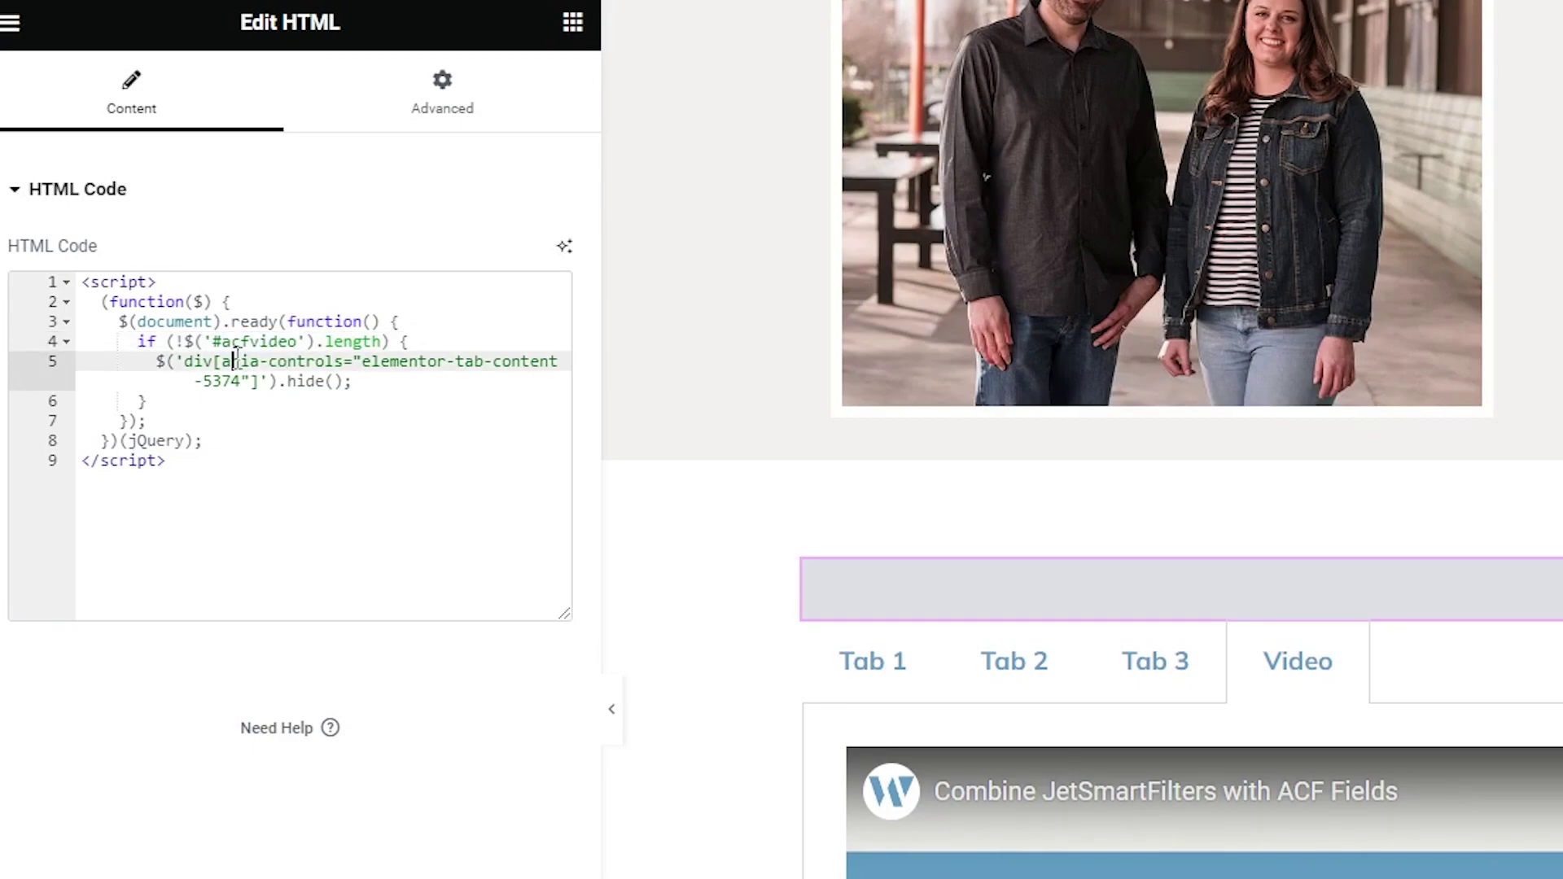
click(234, 388)
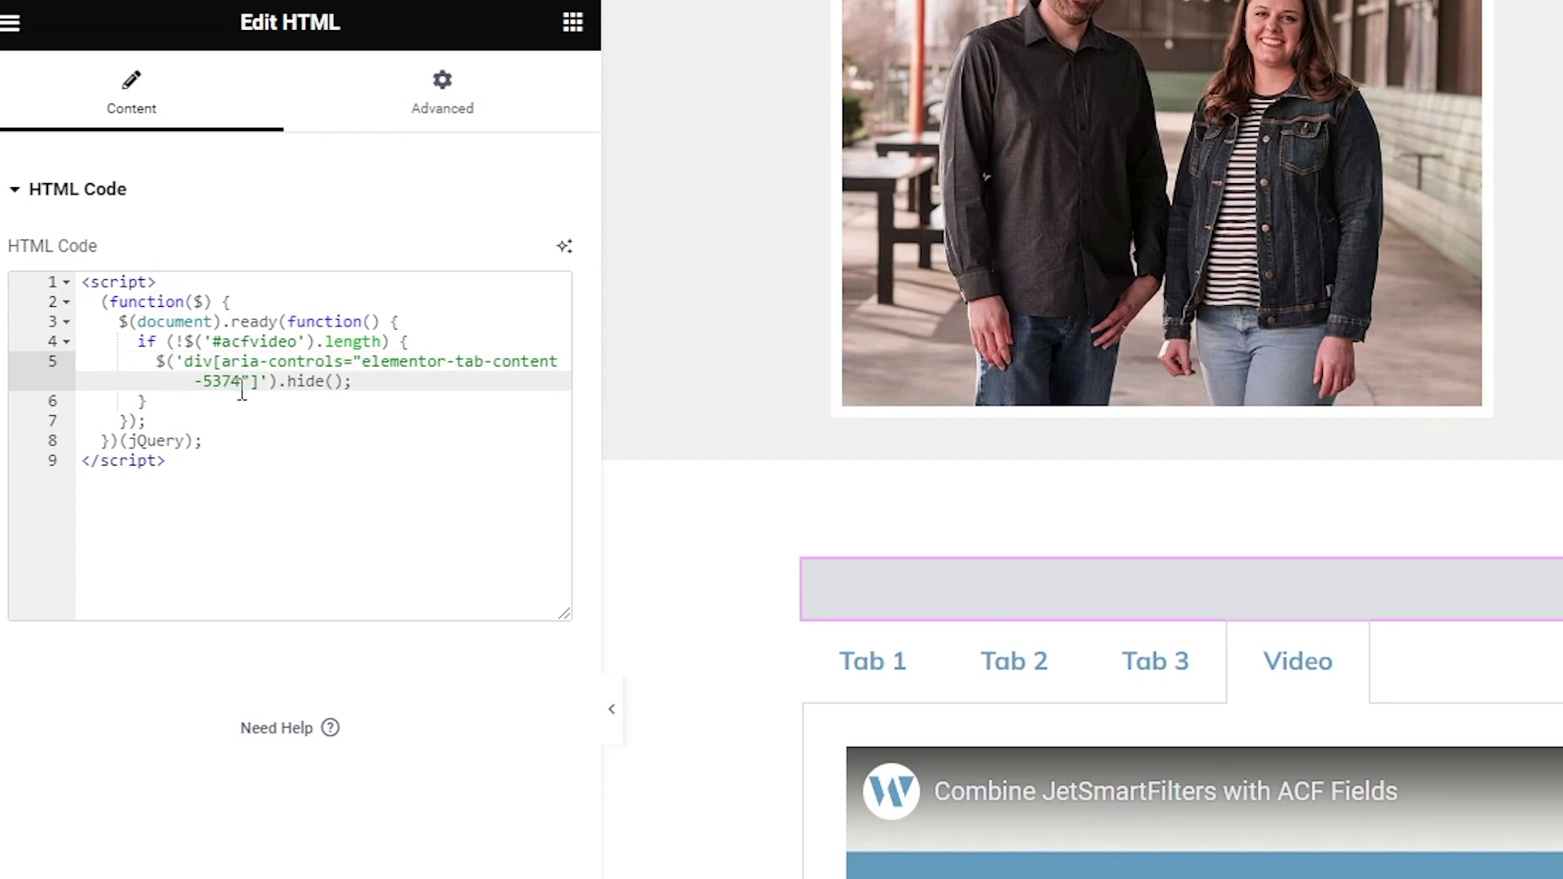
drag(242, 392, 205, 388)
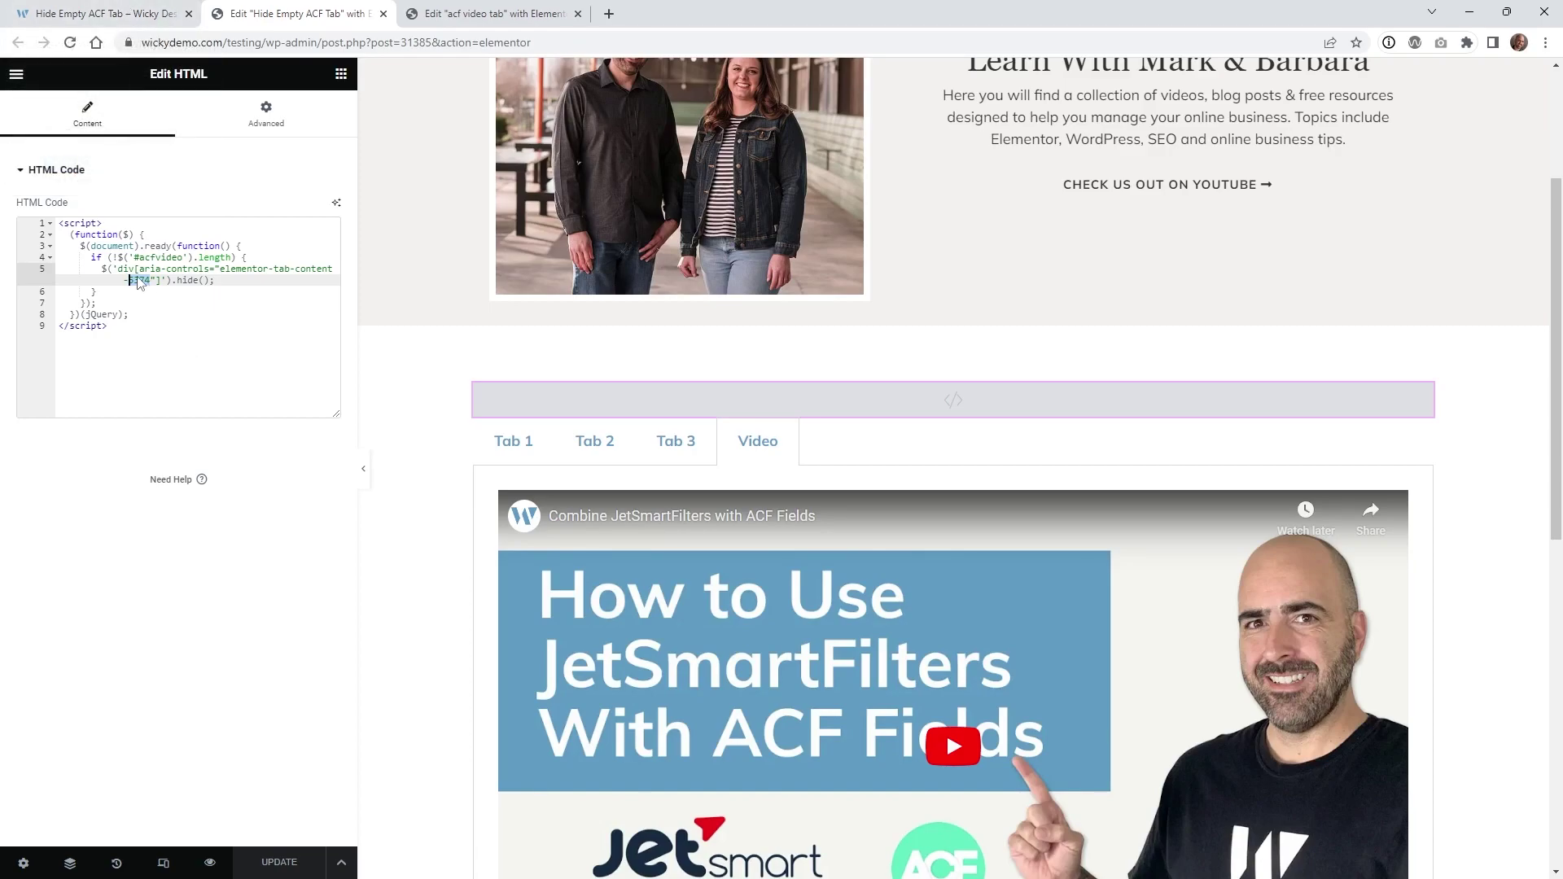
- Inspect the live Video tab in DevTools and highlight 5374 in its aria-controls value
click(79, 12)
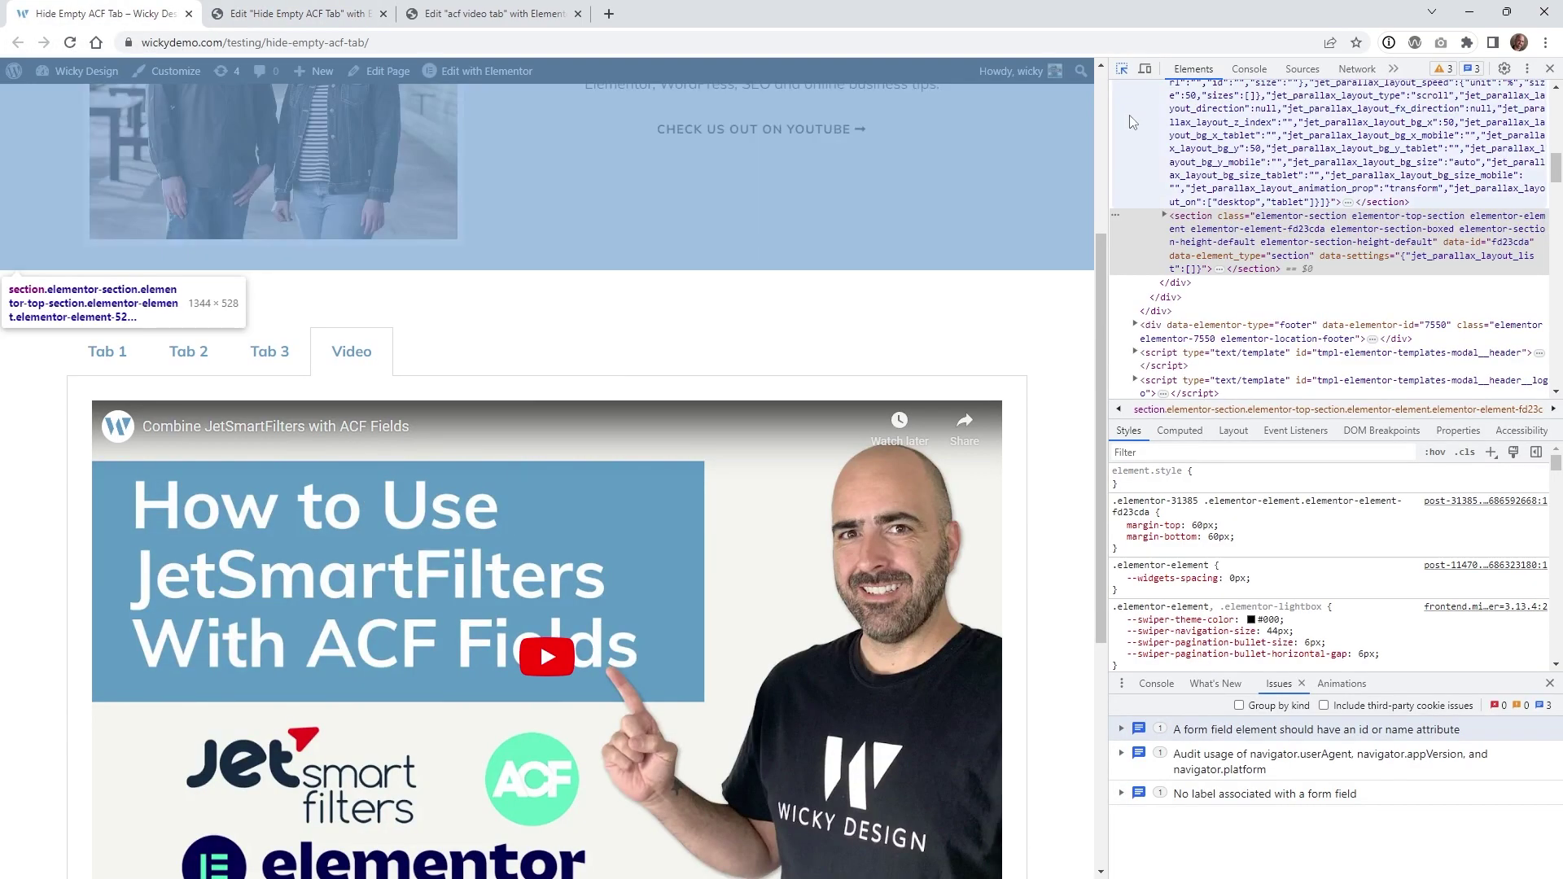
key(F12)
key(F12)
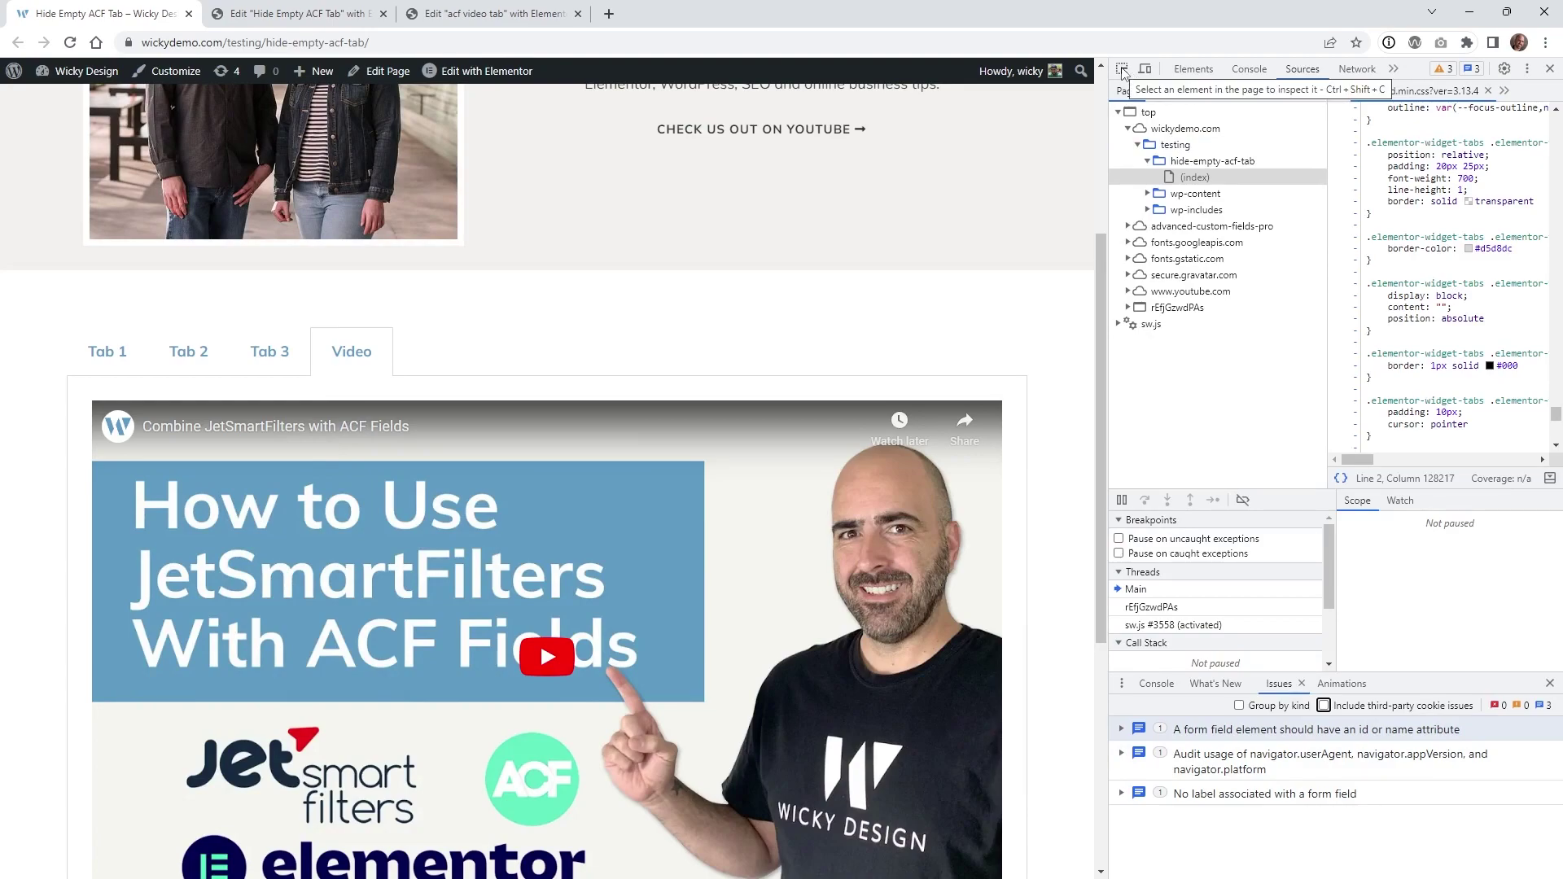
click(1123, 71)
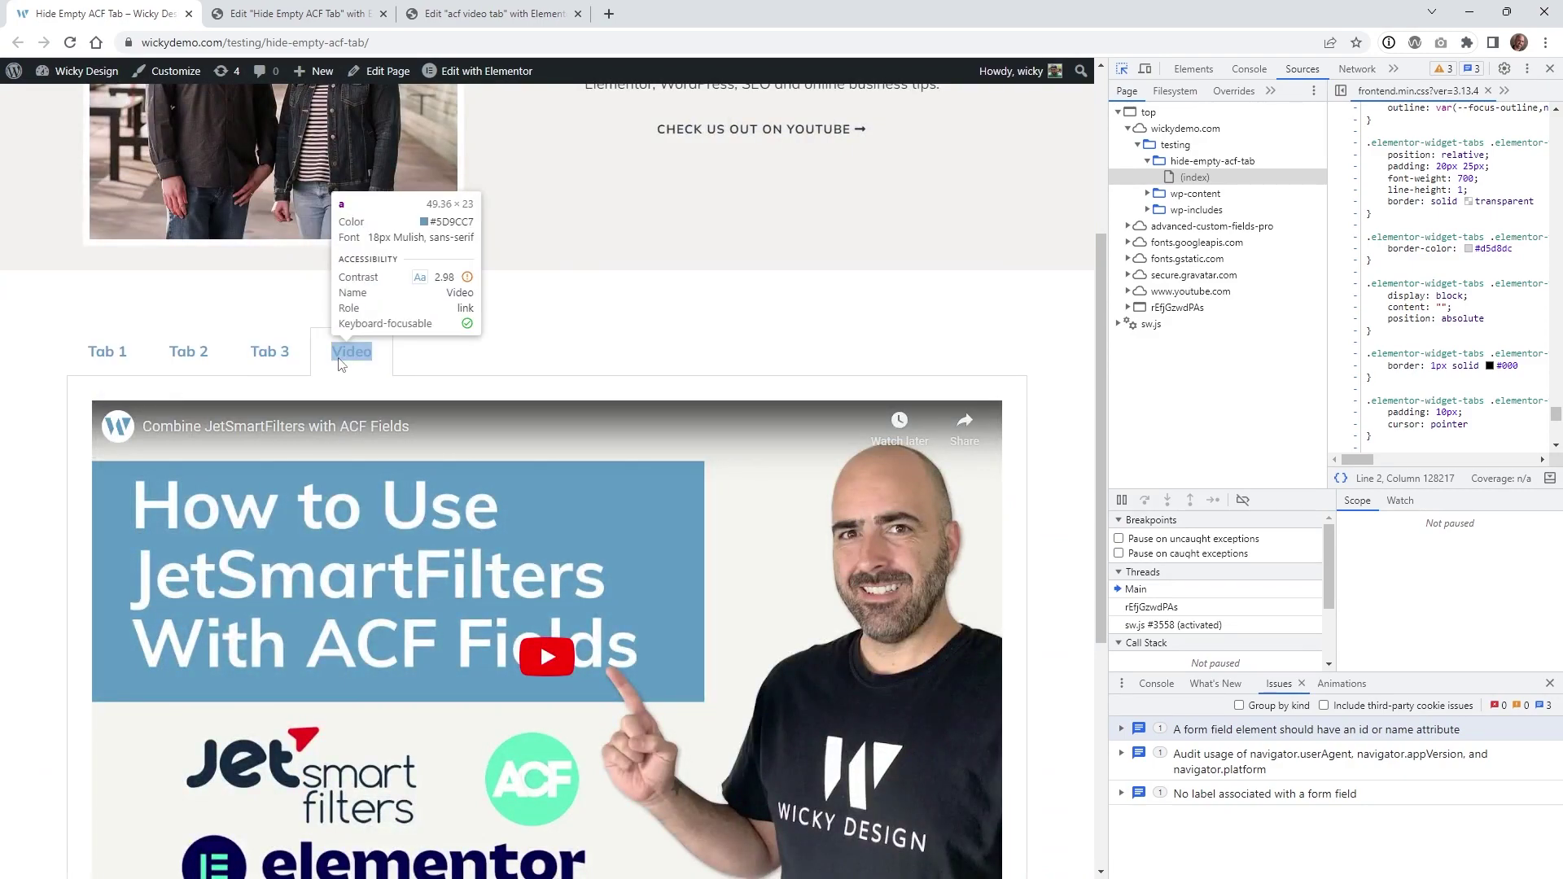
click(338, 377)
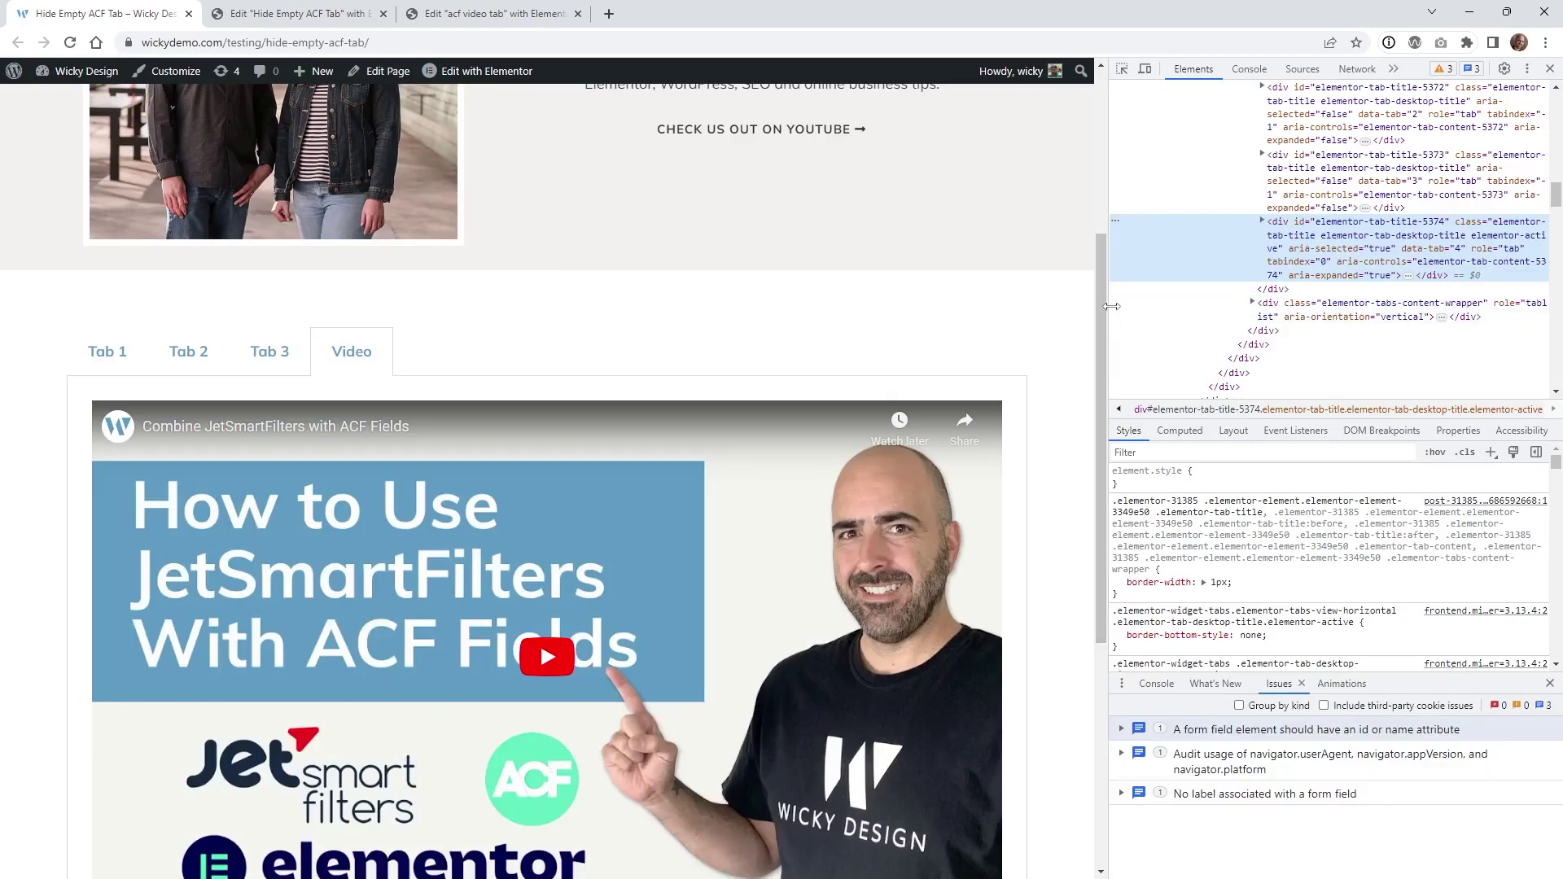
drag(1112, 306, 1028, 330)
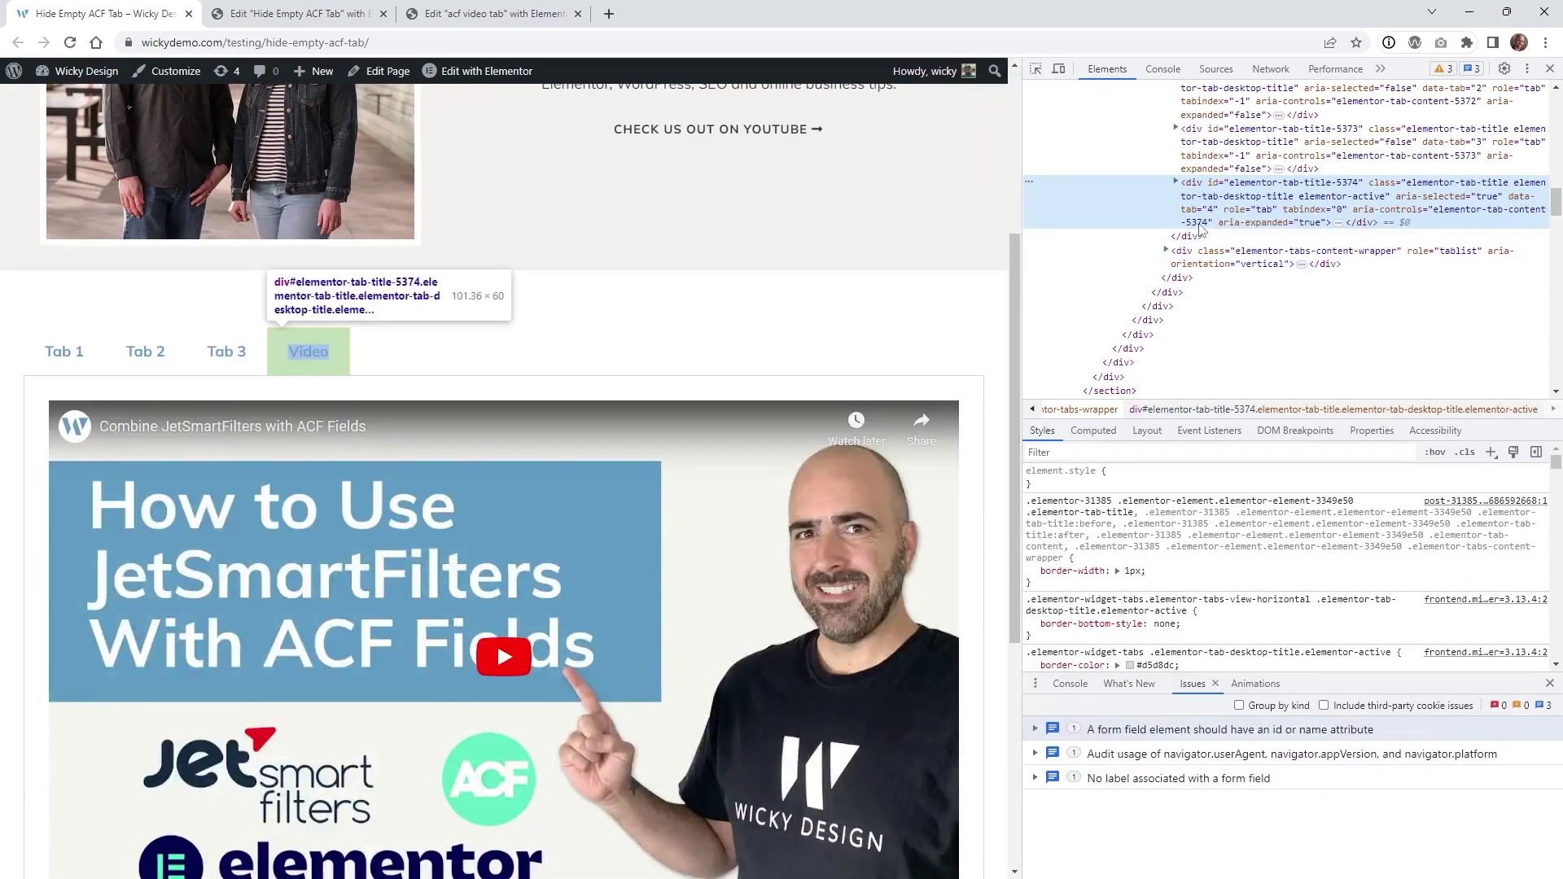
double_click(1376, 210)
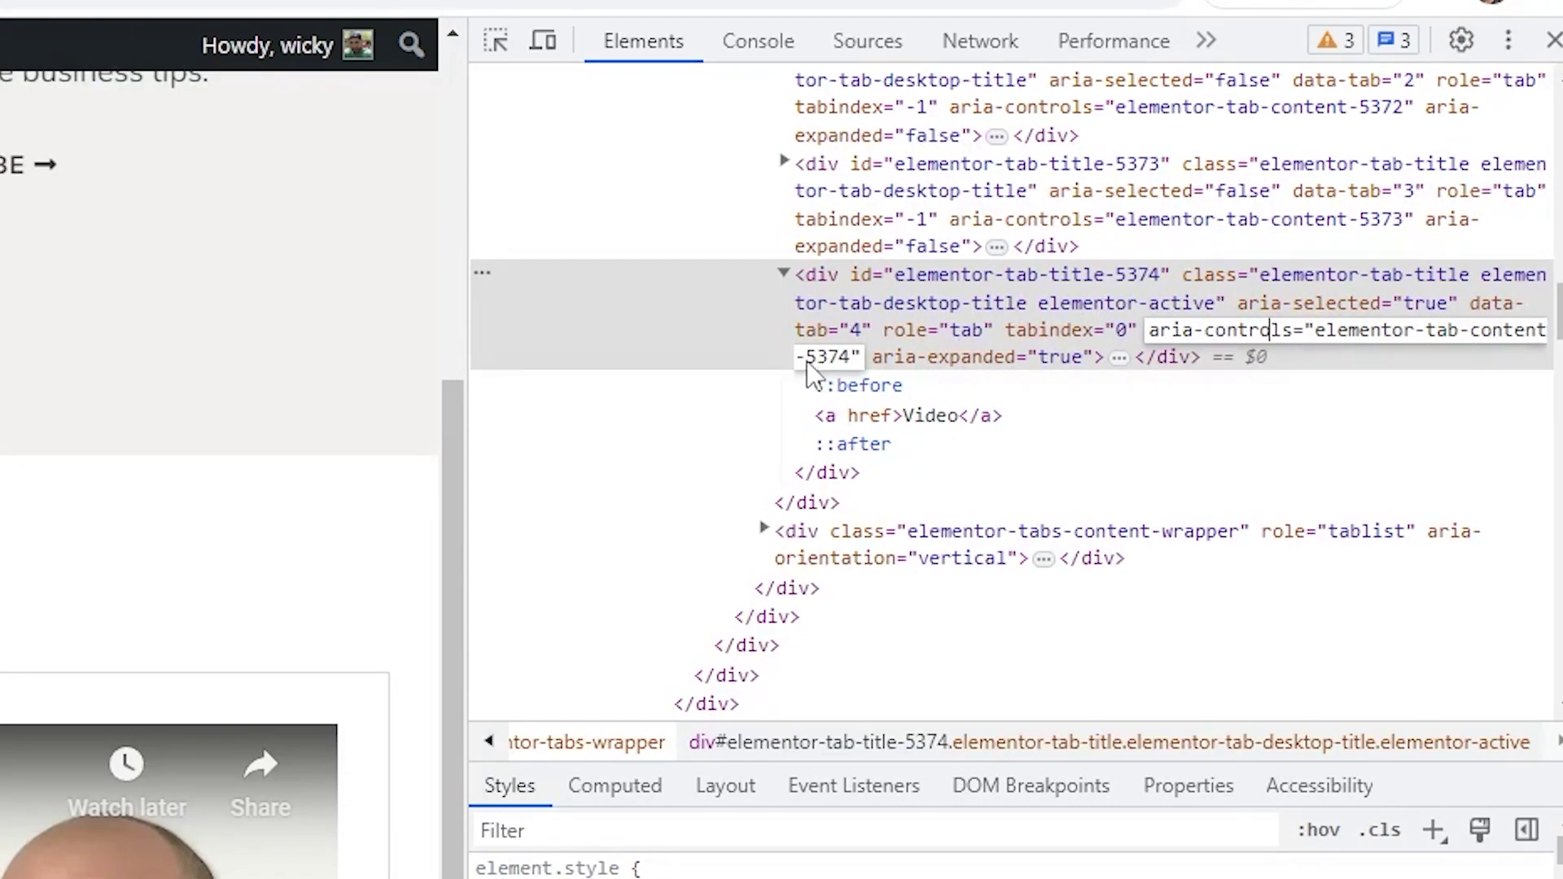
drag(808, 364, 851, 373)
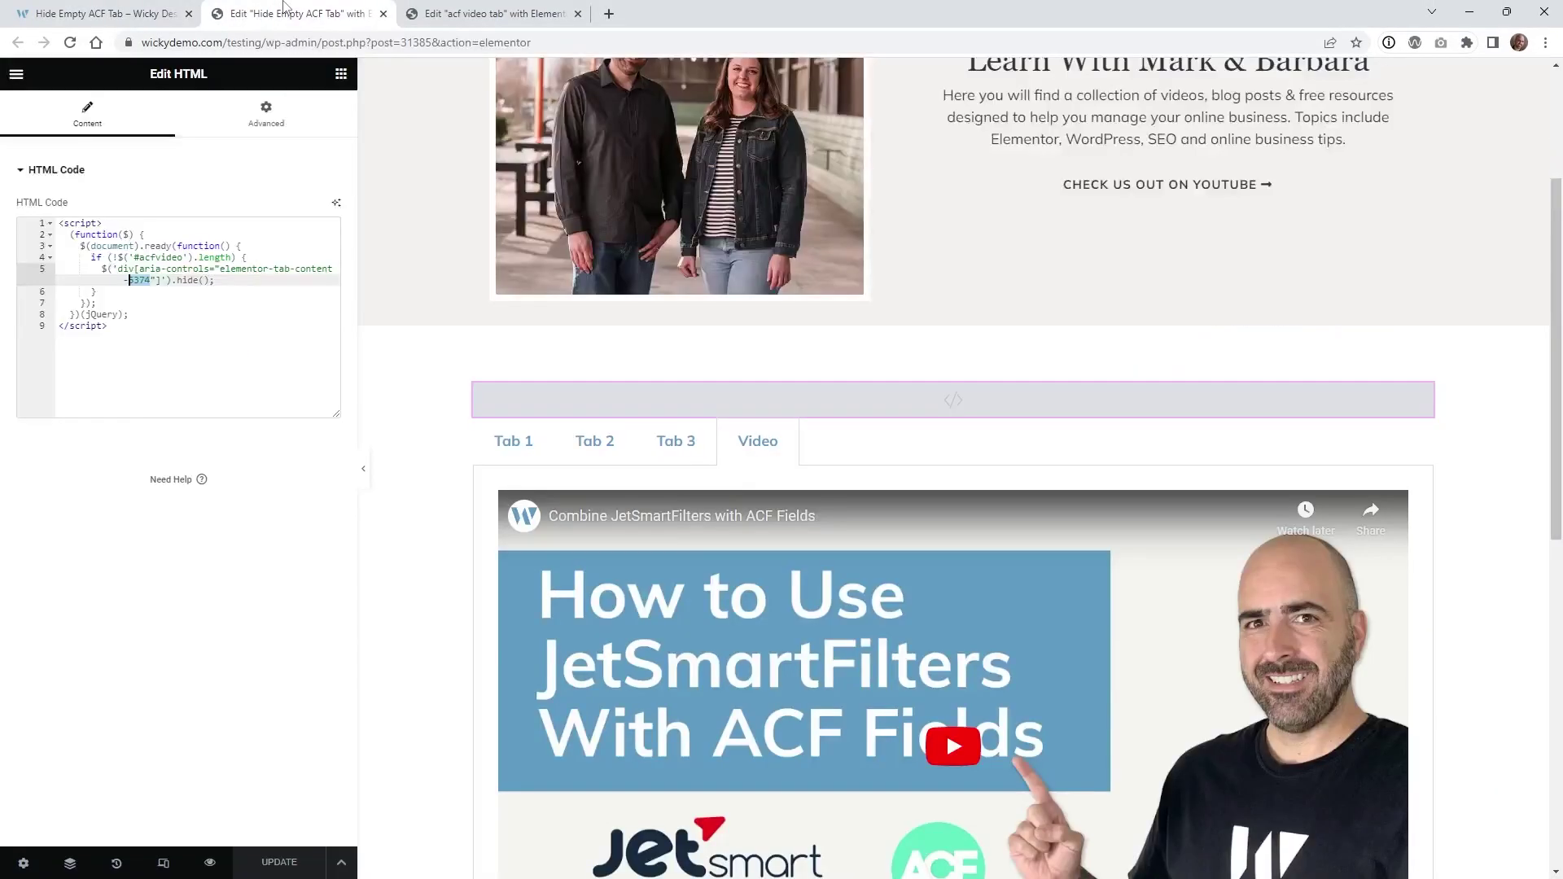
- Highlight the tab ID 5374 on line 5 of the HTML snippet
click(146, 280)
click(125, 270)
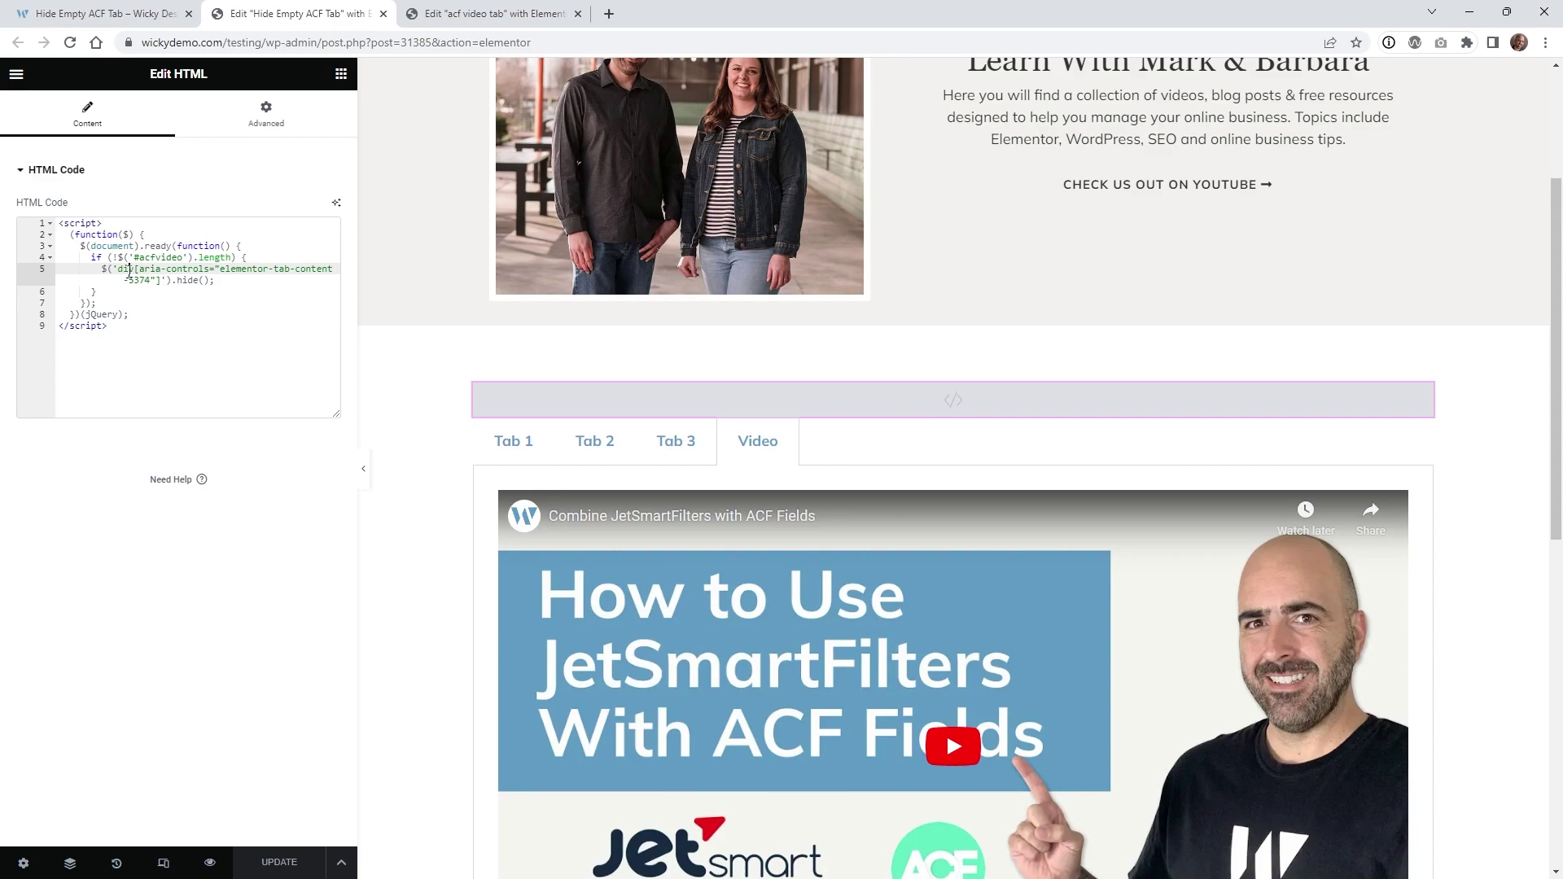
click(142, 281)
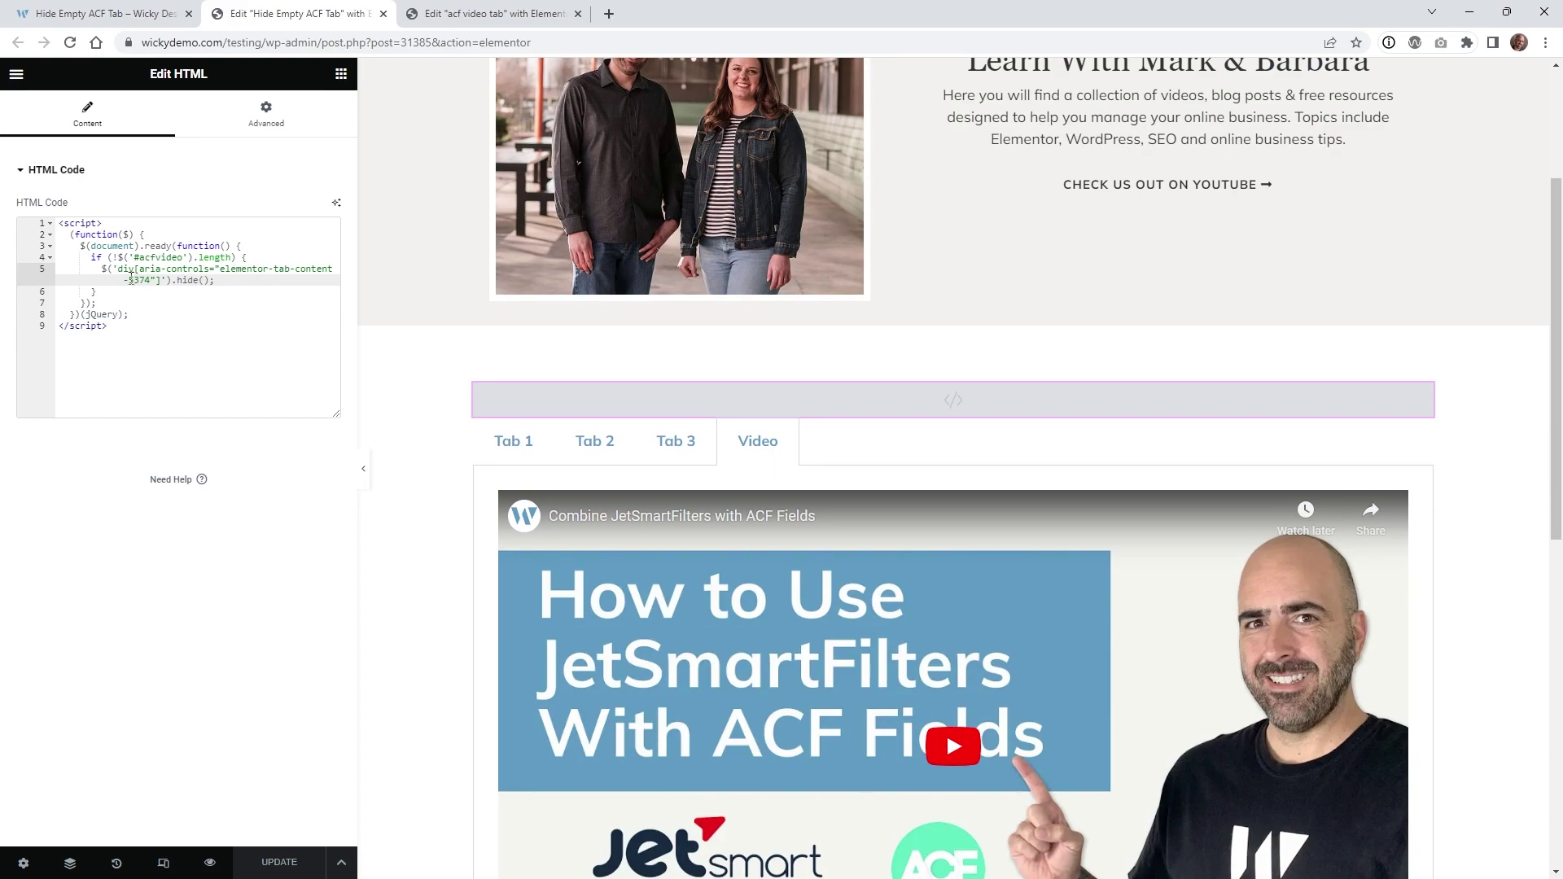
drag(129, 282, 149, 282)
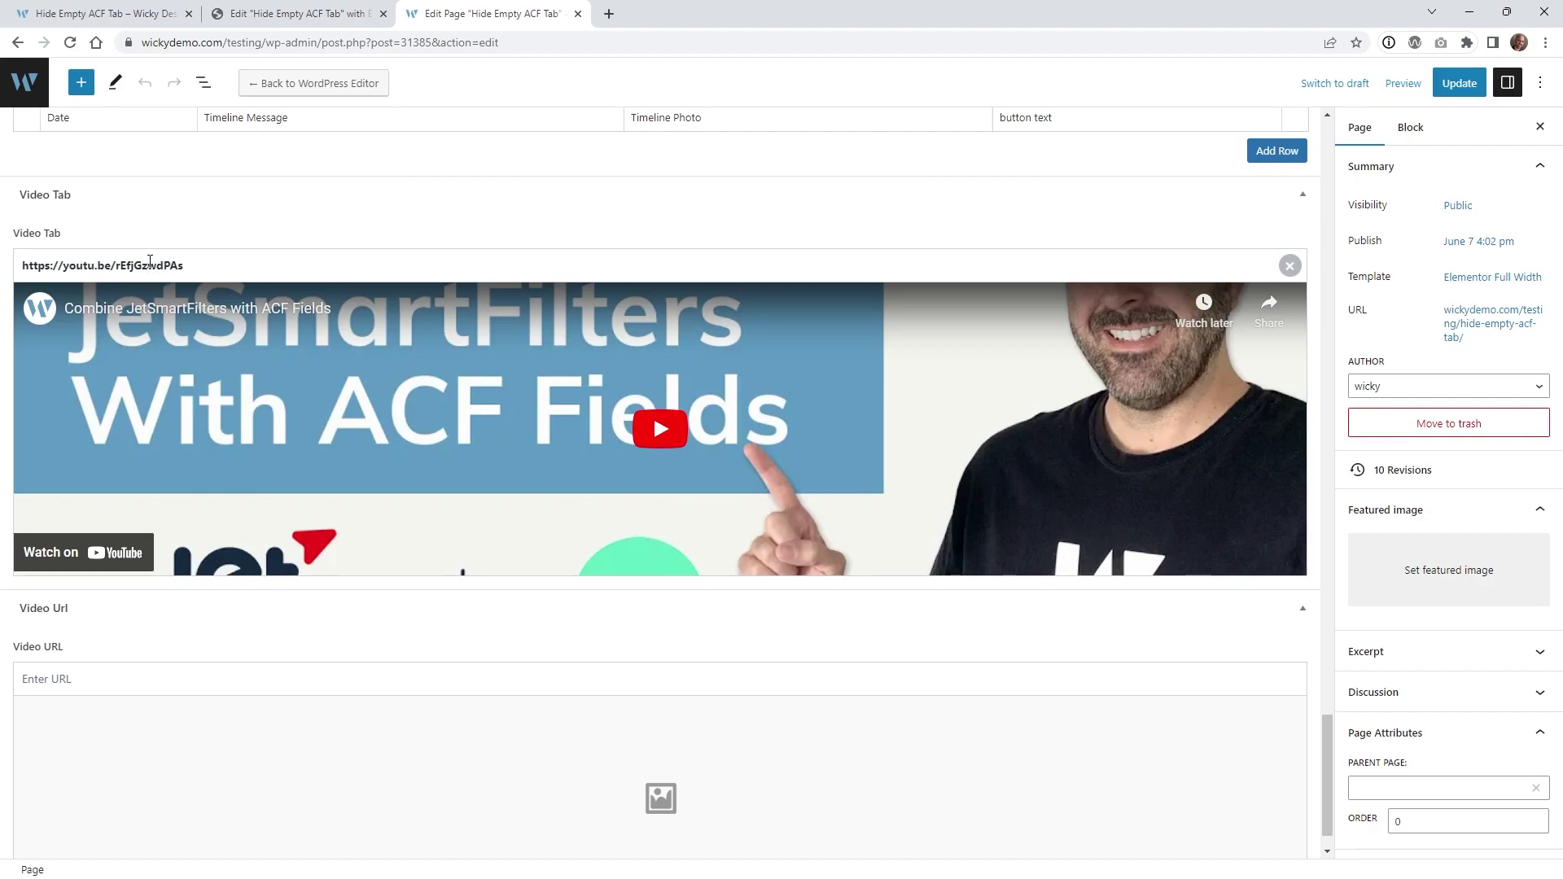
- Copy the Video Tab YouTube URL, then reload the live page and view its Video tab
drag(194, 267, 4, 264)
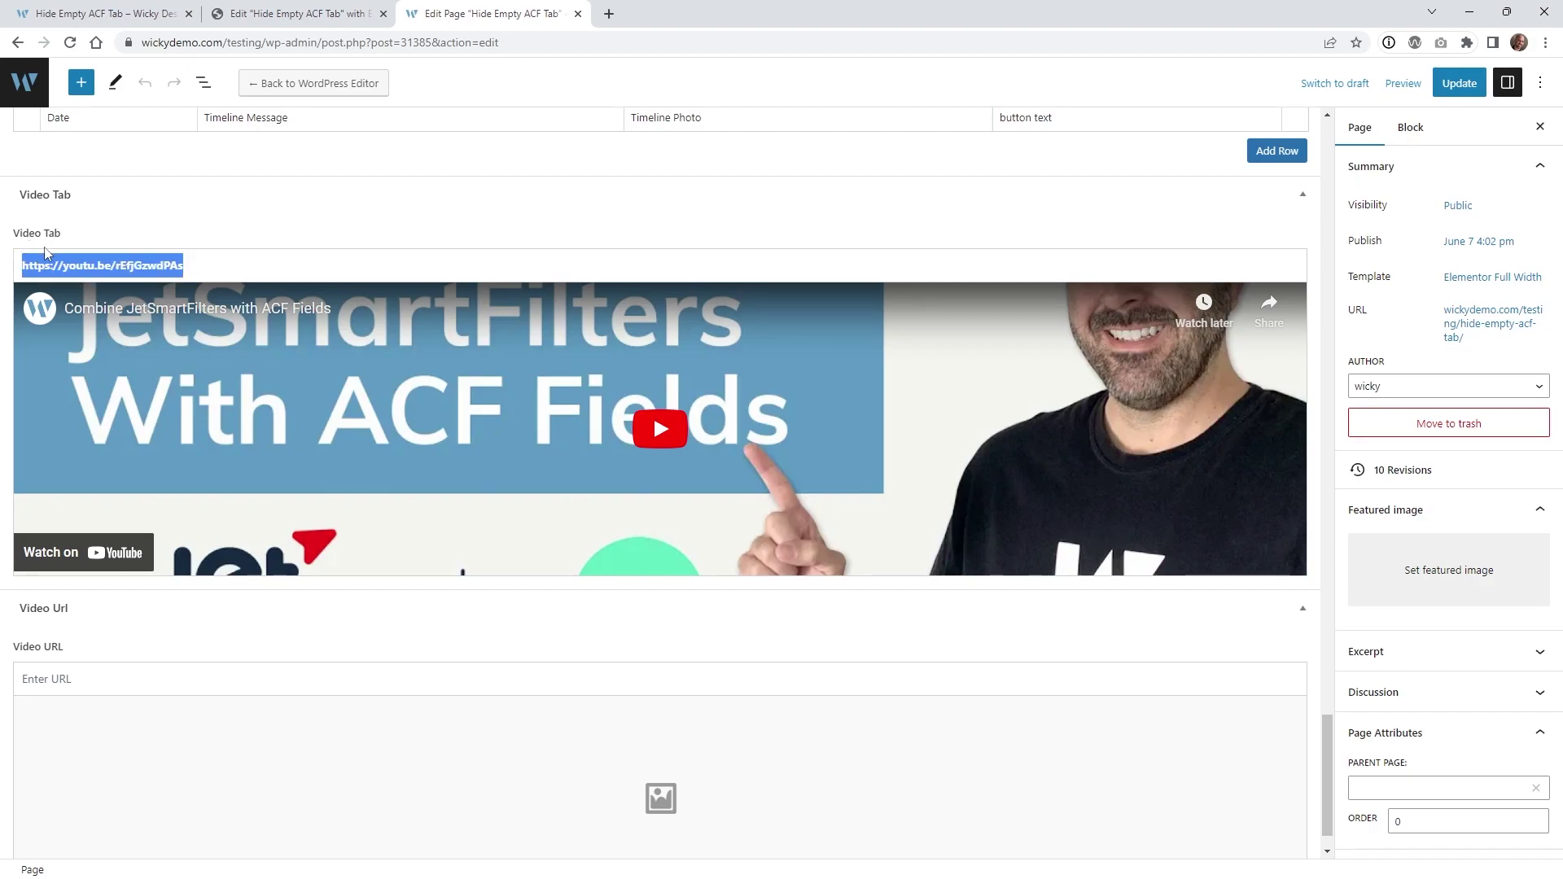
right_click(86, 271)
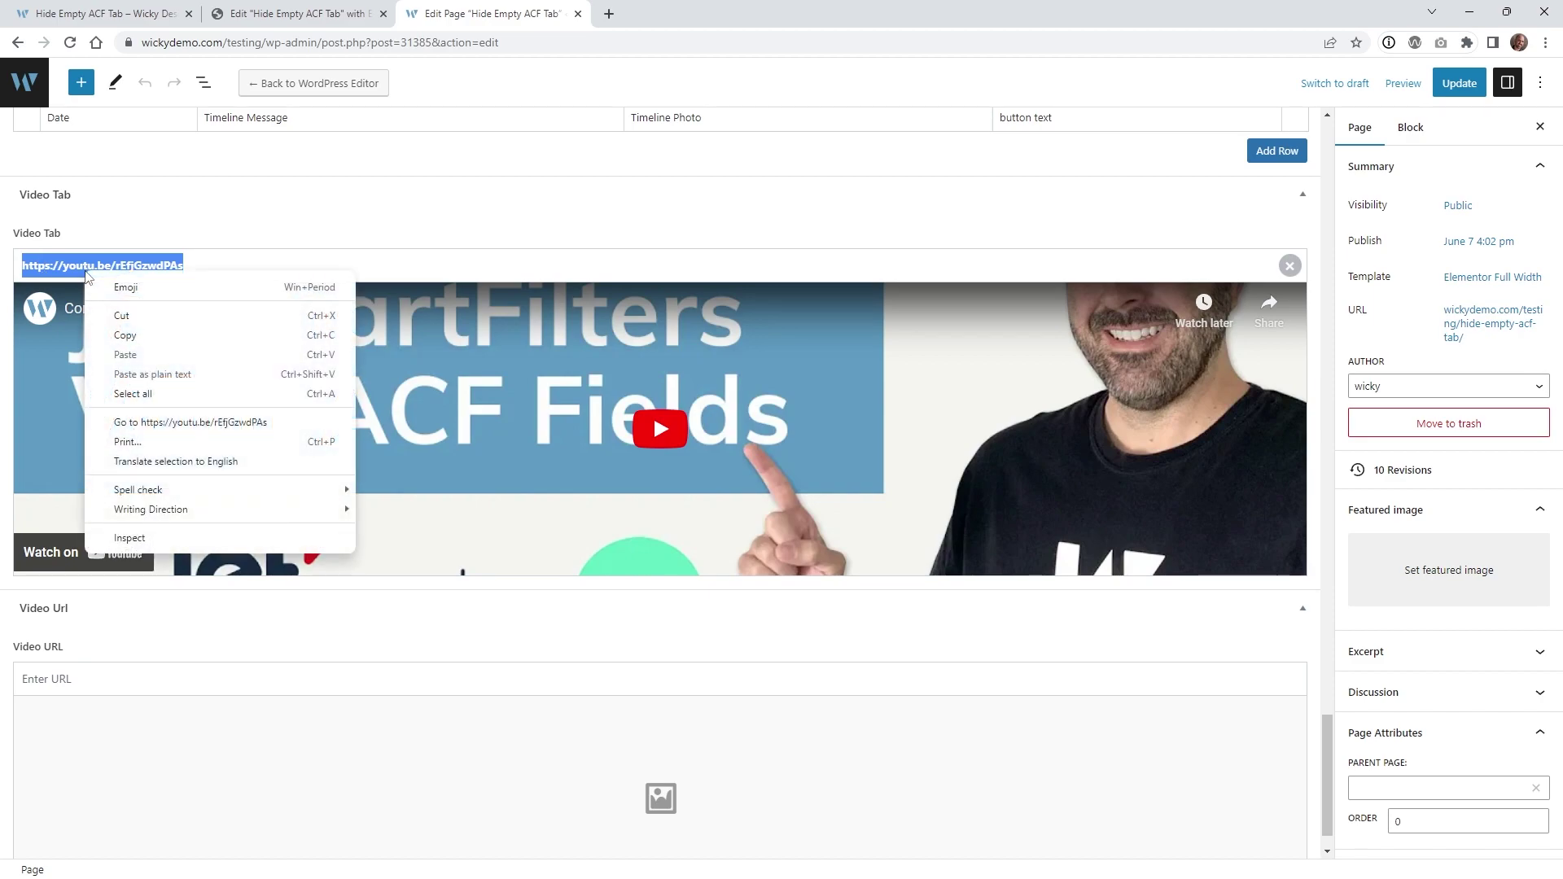
click(130, 332)
click(76, 10)
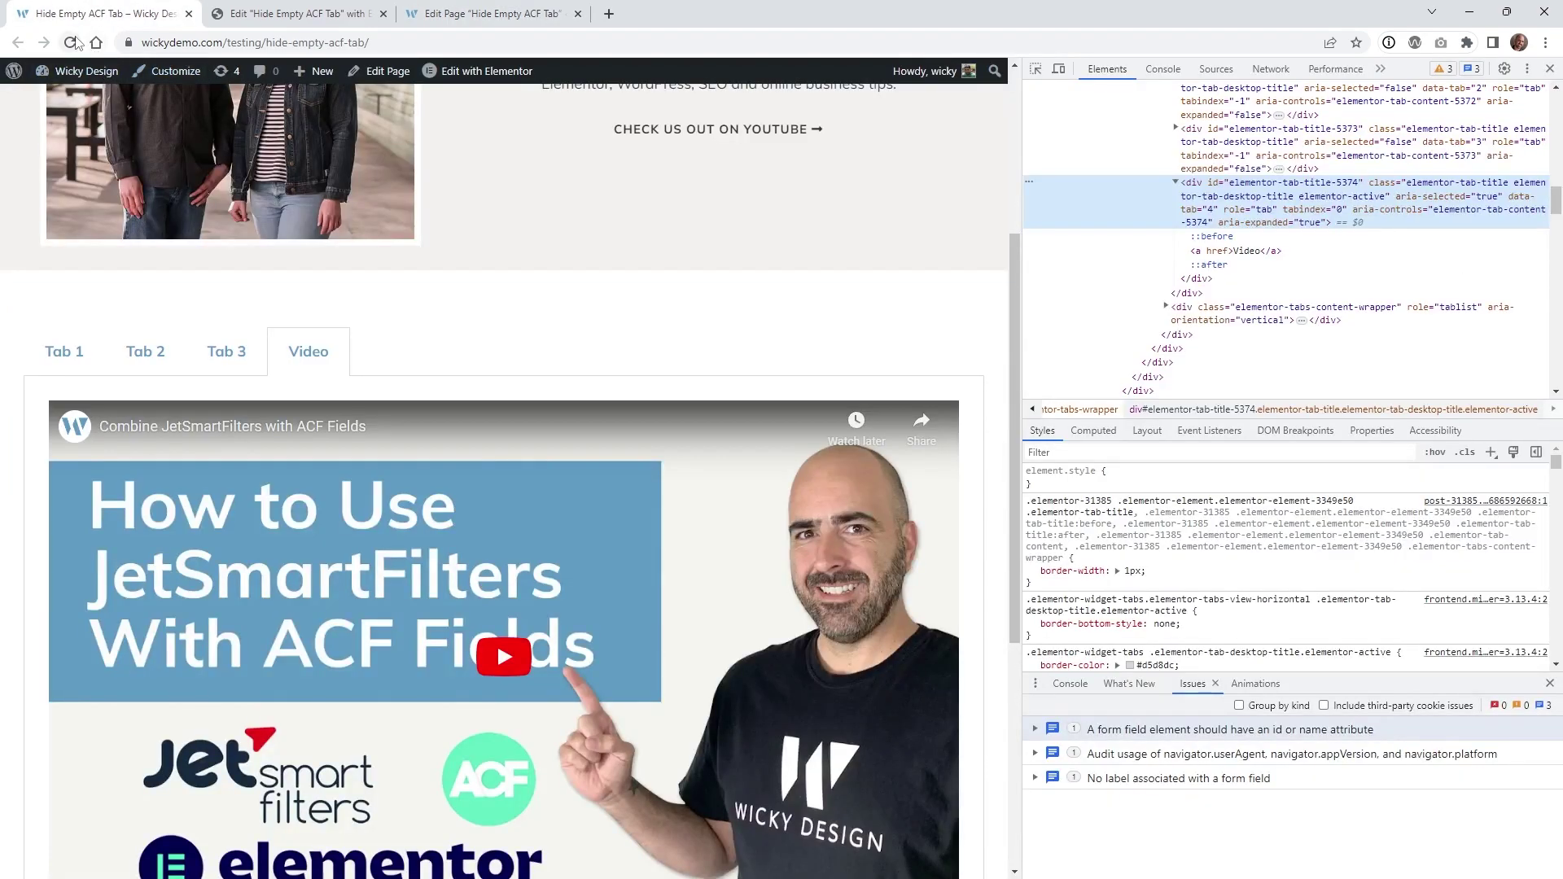
click(70, 42)
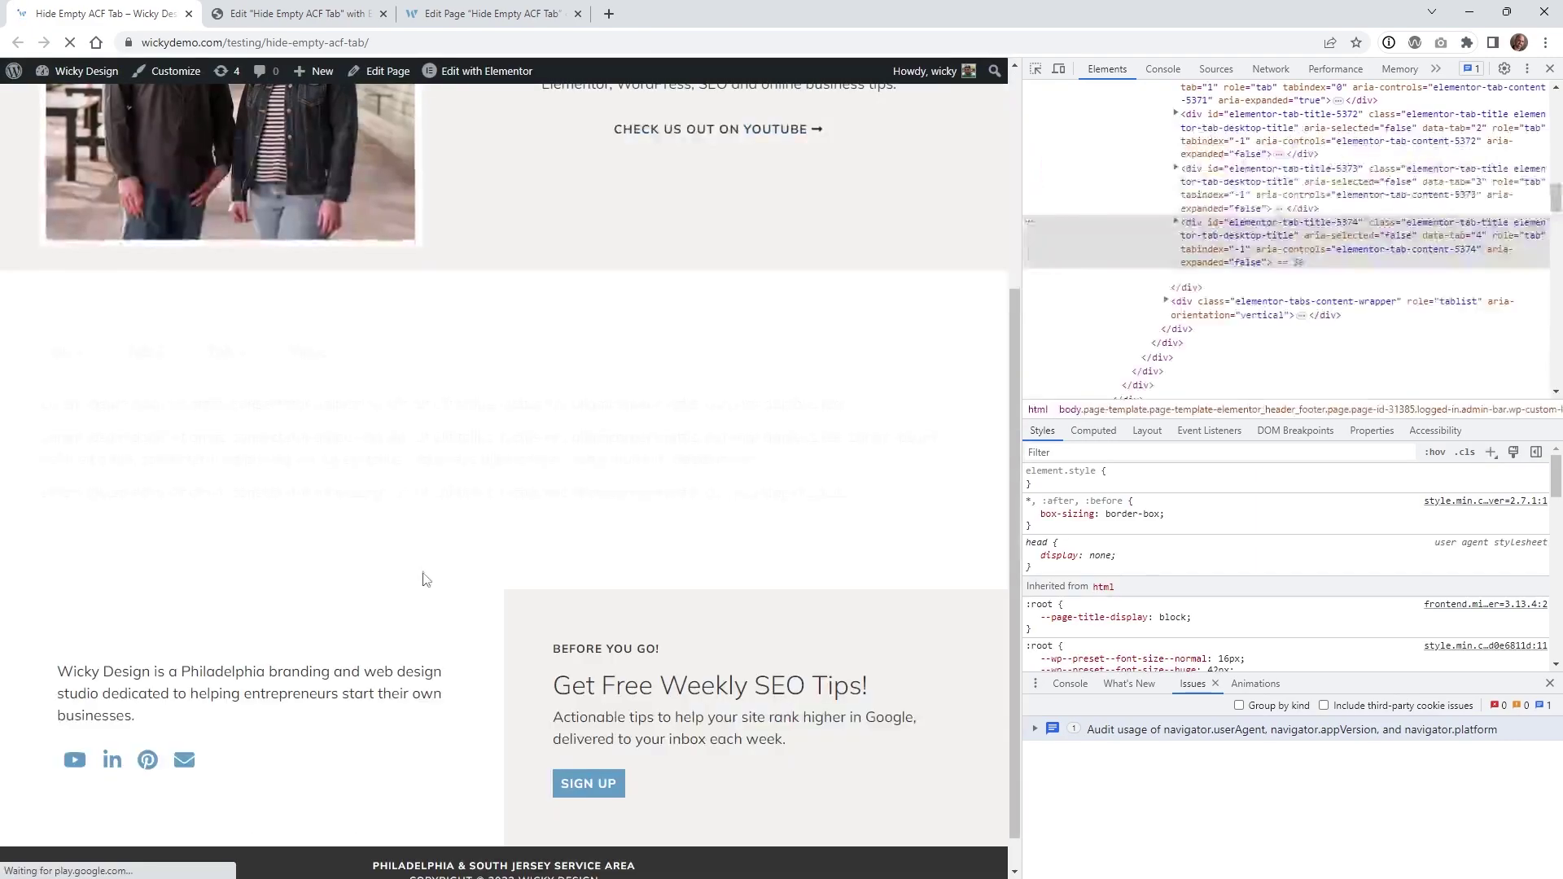
click(300, 363)
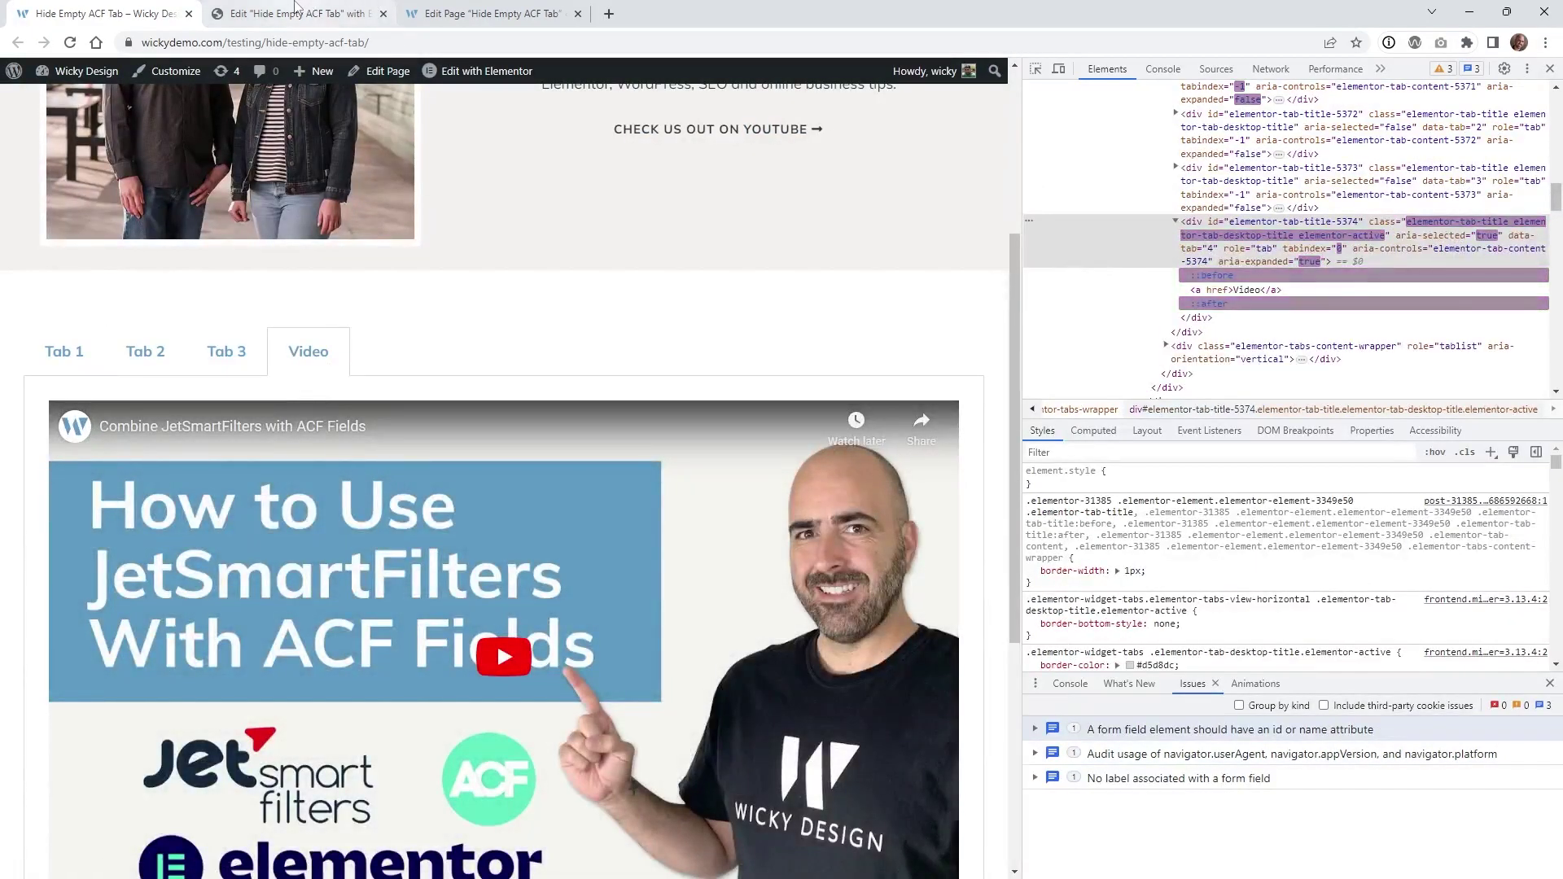
- Delete the URL from the Video Tab field and update the page
click(297, 13)
click(472, 14)
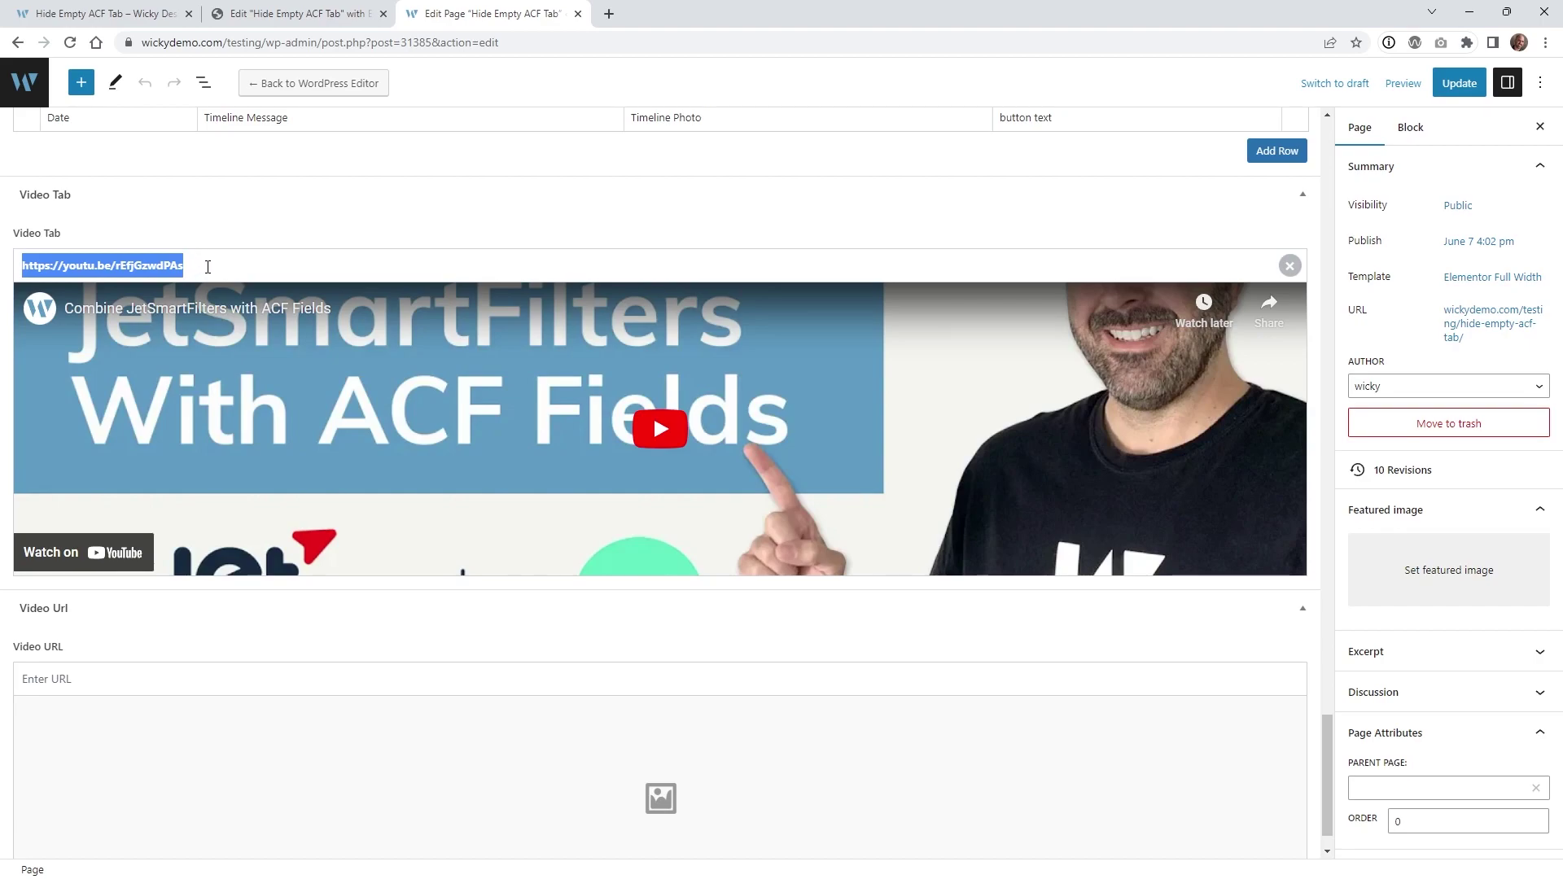
key(BackSpace)
click(1477, 88)
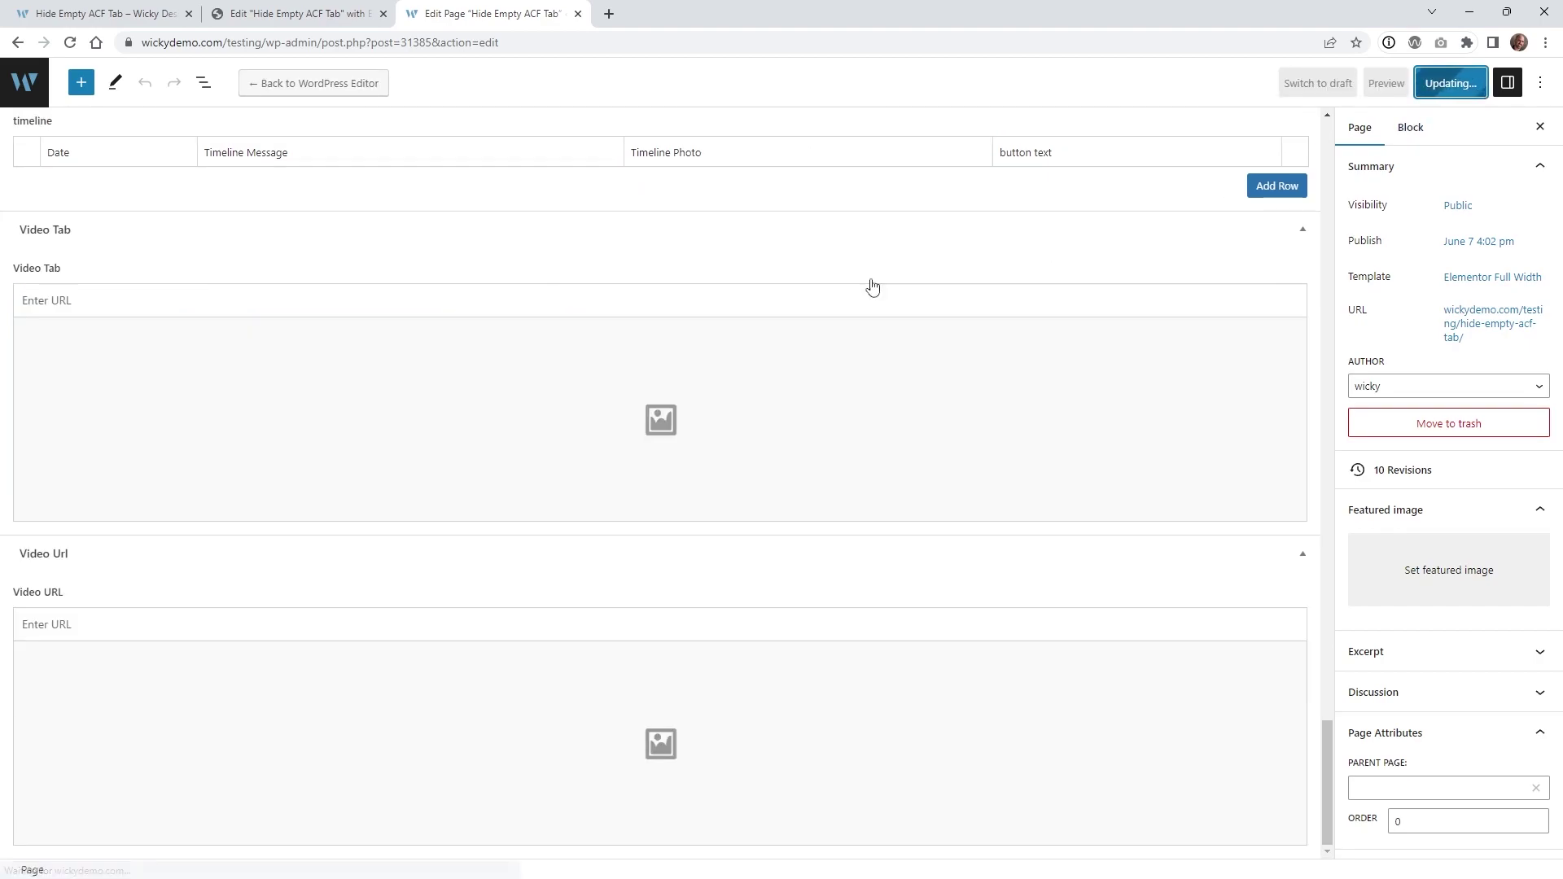
- Reload the live page and check that only the other tabs, Tab 2 and Tab 3, remain
click(96, 14)
click(70, 42)
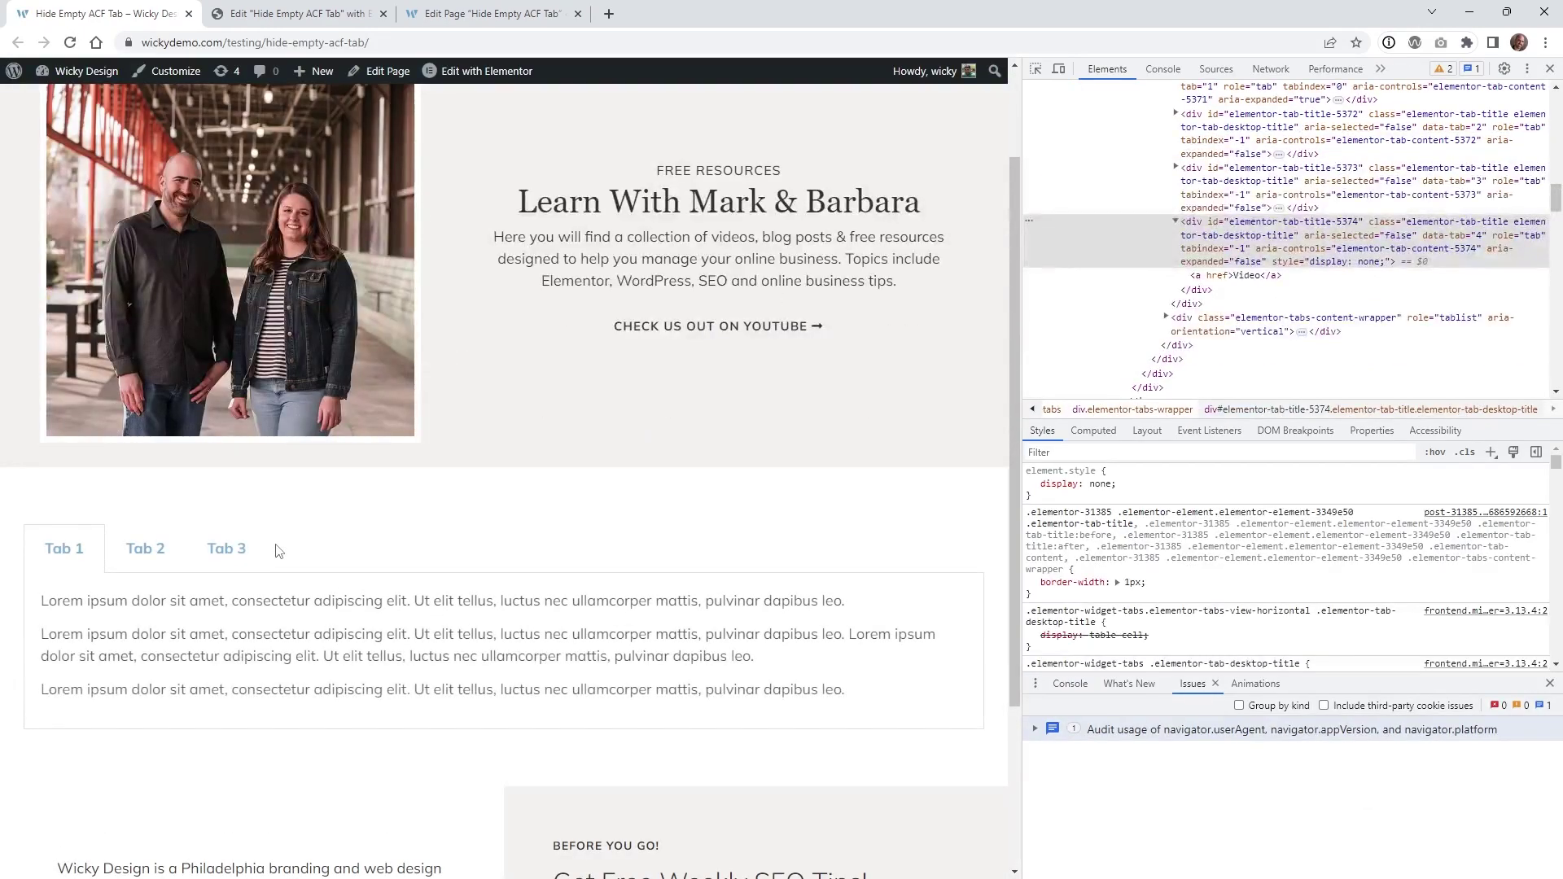
click(146, 548)
click(227, 548)
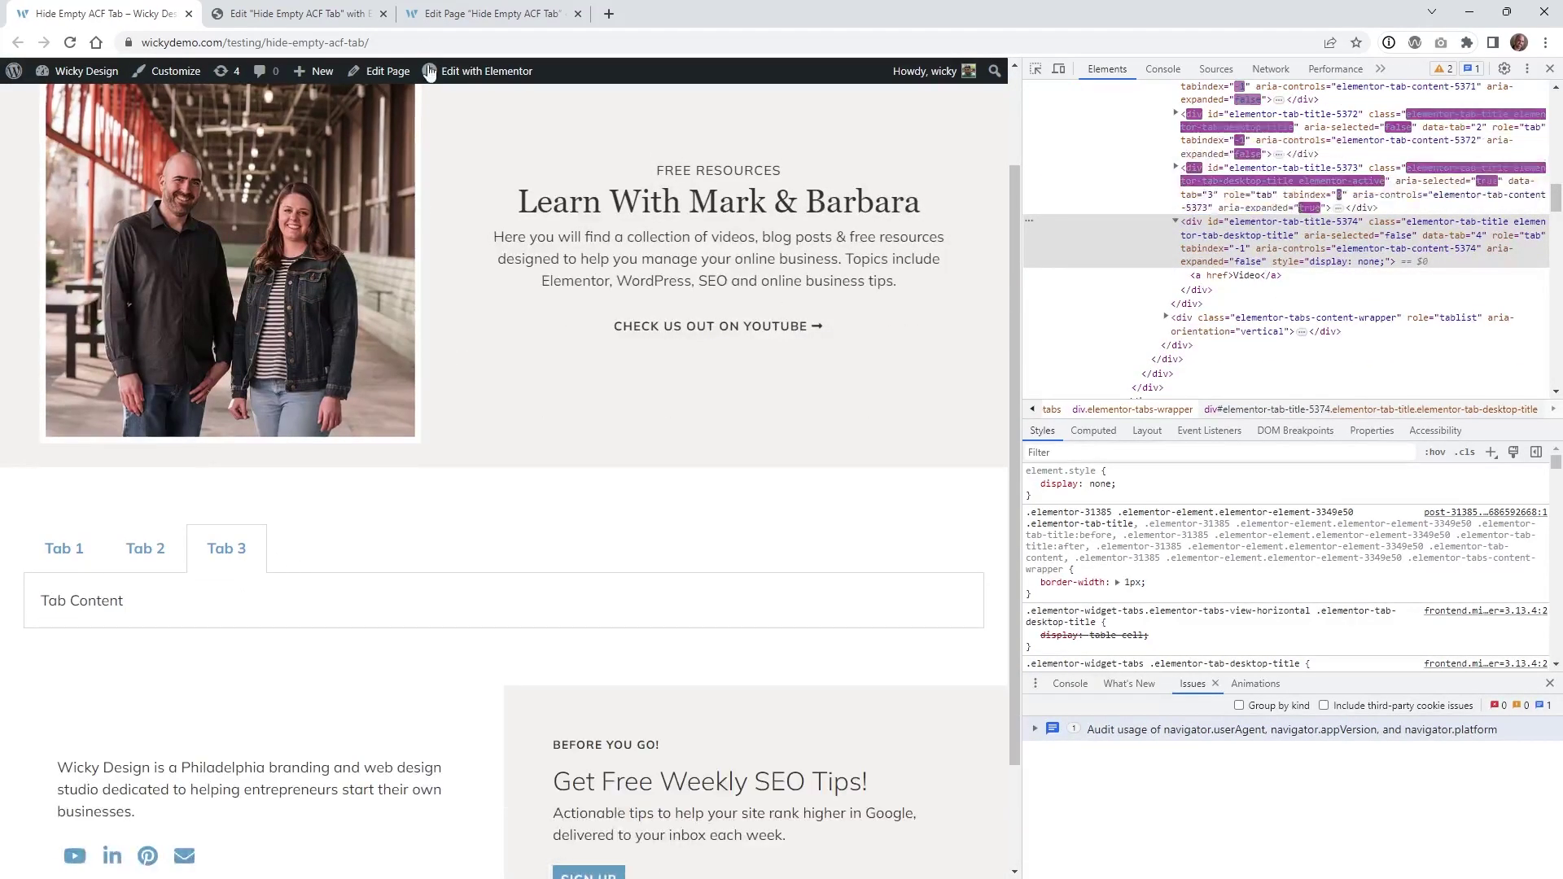
- Paste the YouTube URL back into the Video Tab field and update the page
click(293, 14)
click(488, 14)
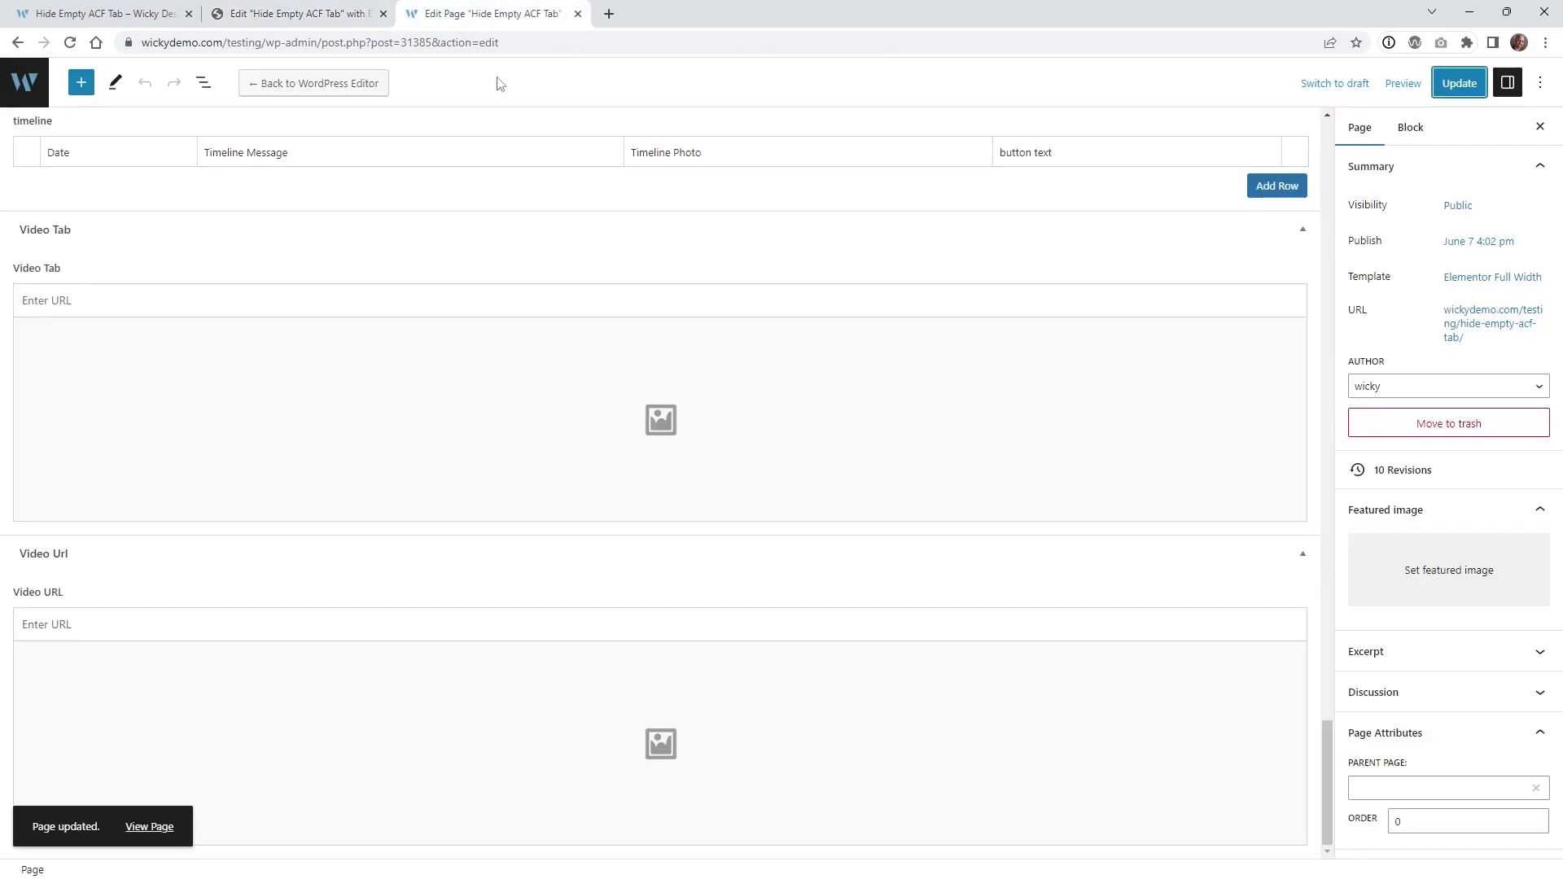
click(153, 301)
text(https://youtu.be/rEfjGzwdPAs)
click(1457, 85)
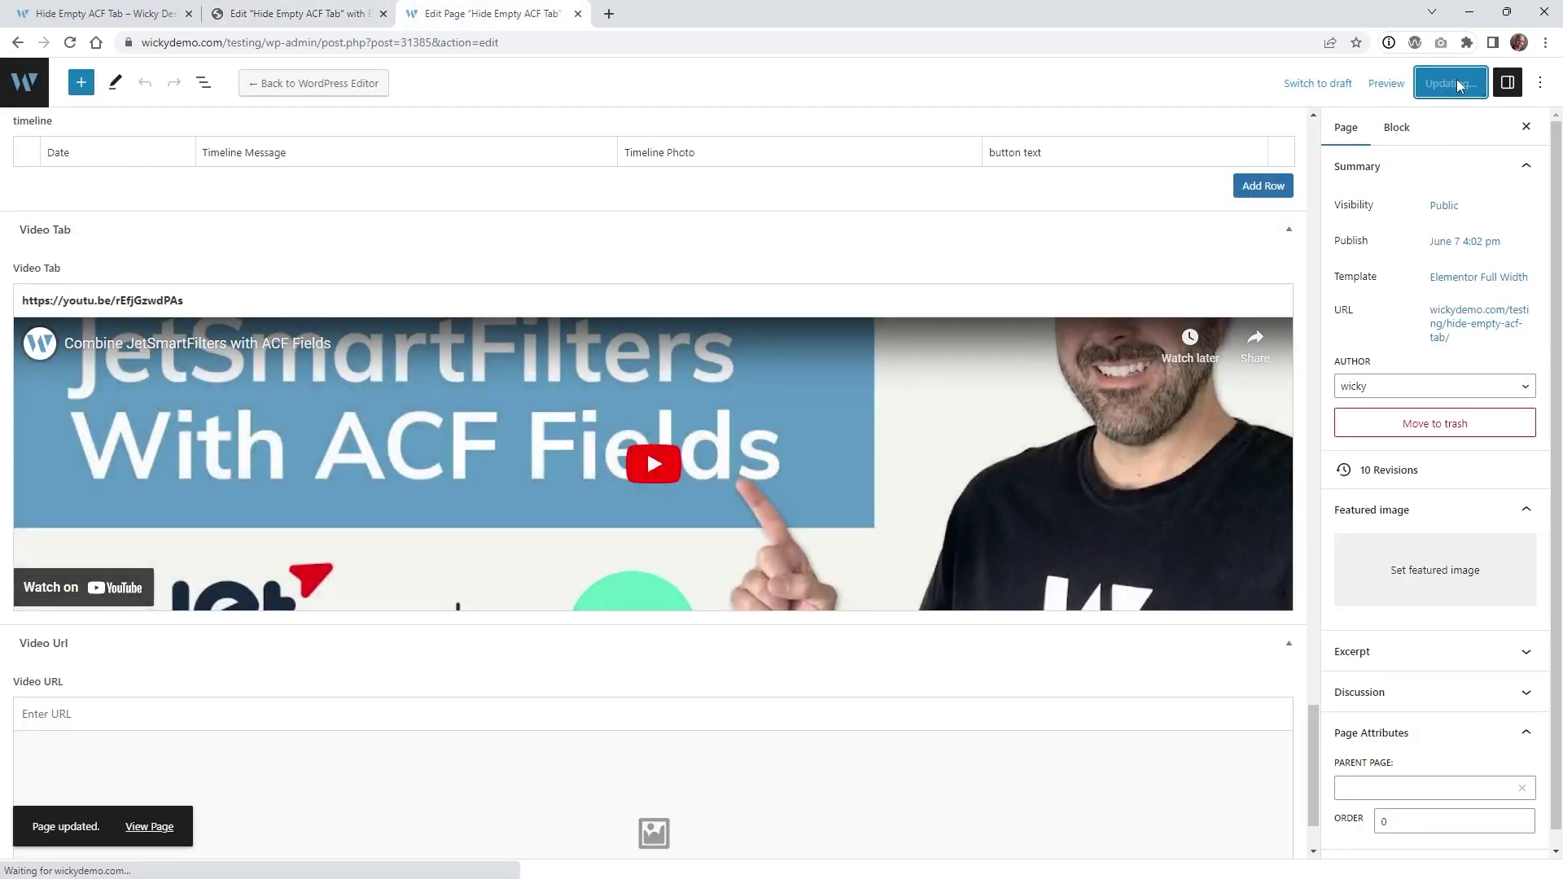
- Reload the live page and confirm the Video tab and its video are back
click(102, 13)
click(70, 42)
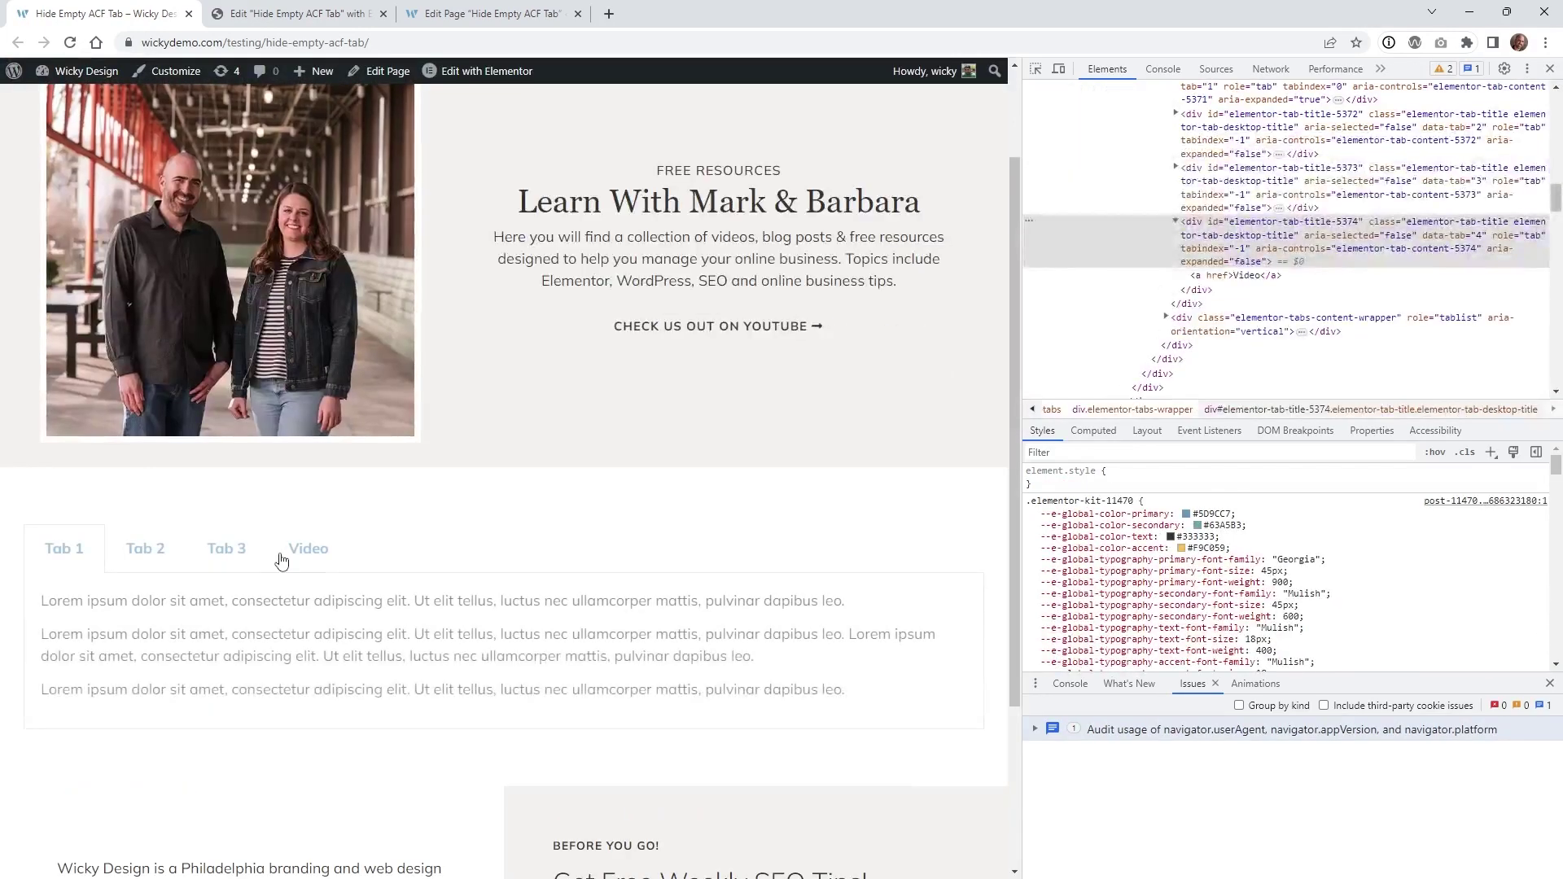
click(303, 550)
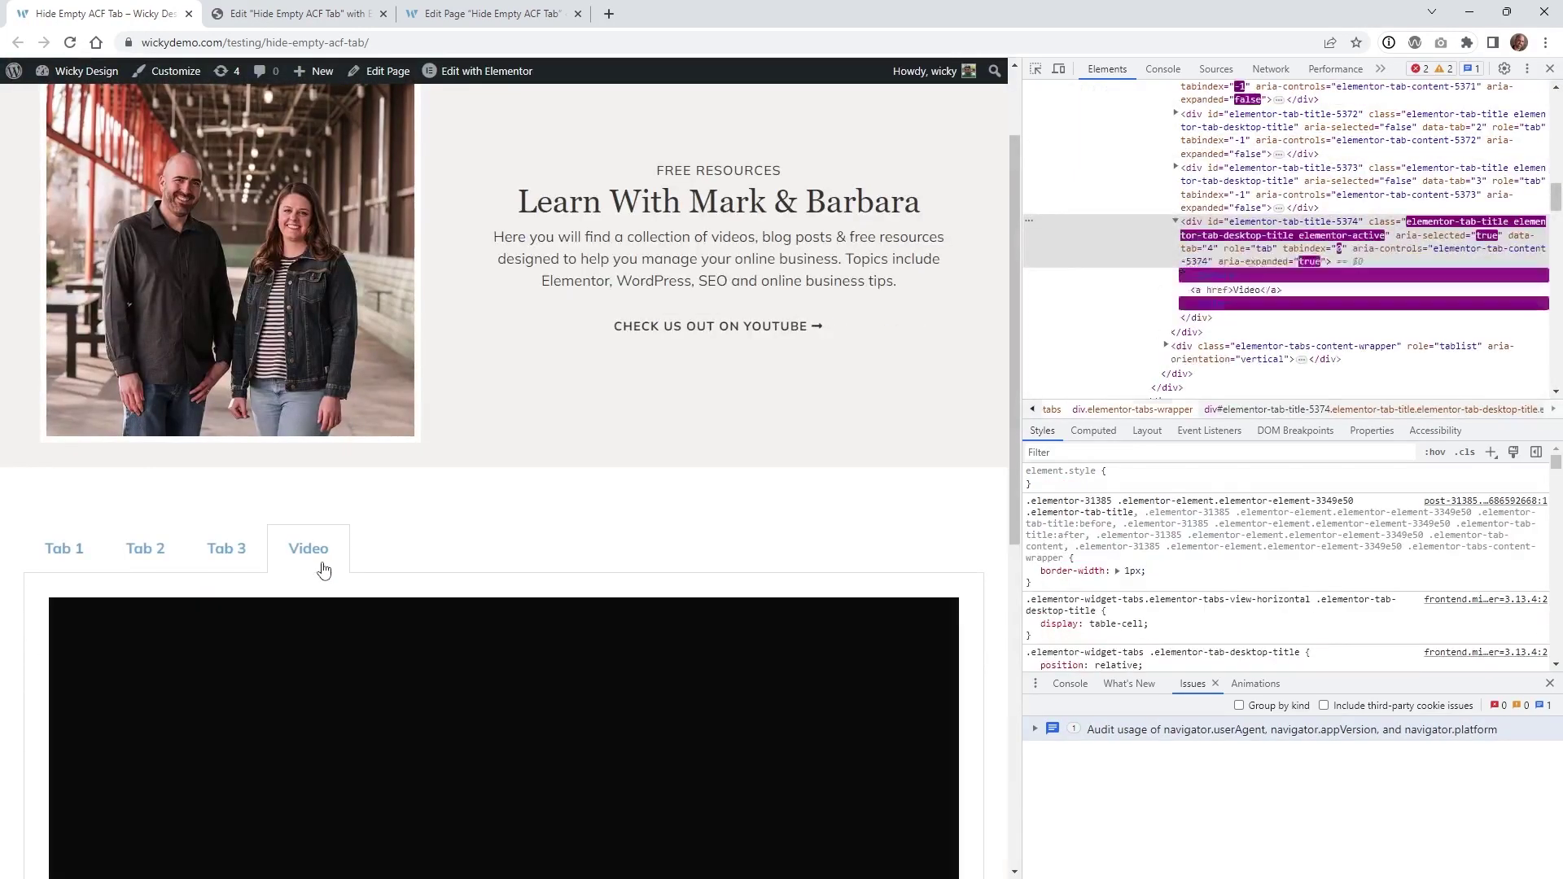
key(ctrl+Tab)
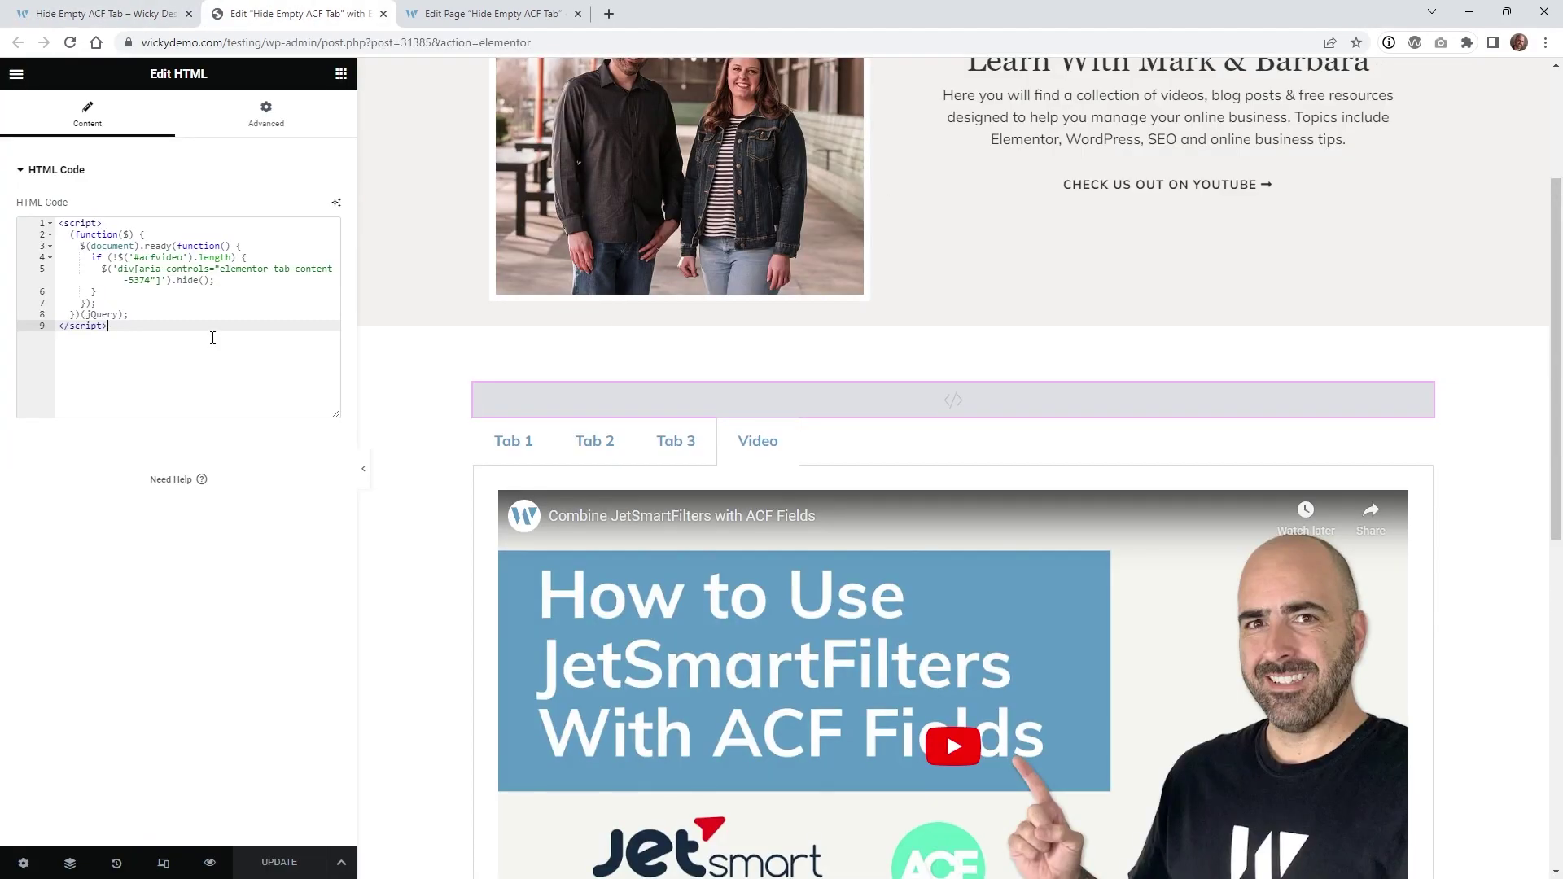